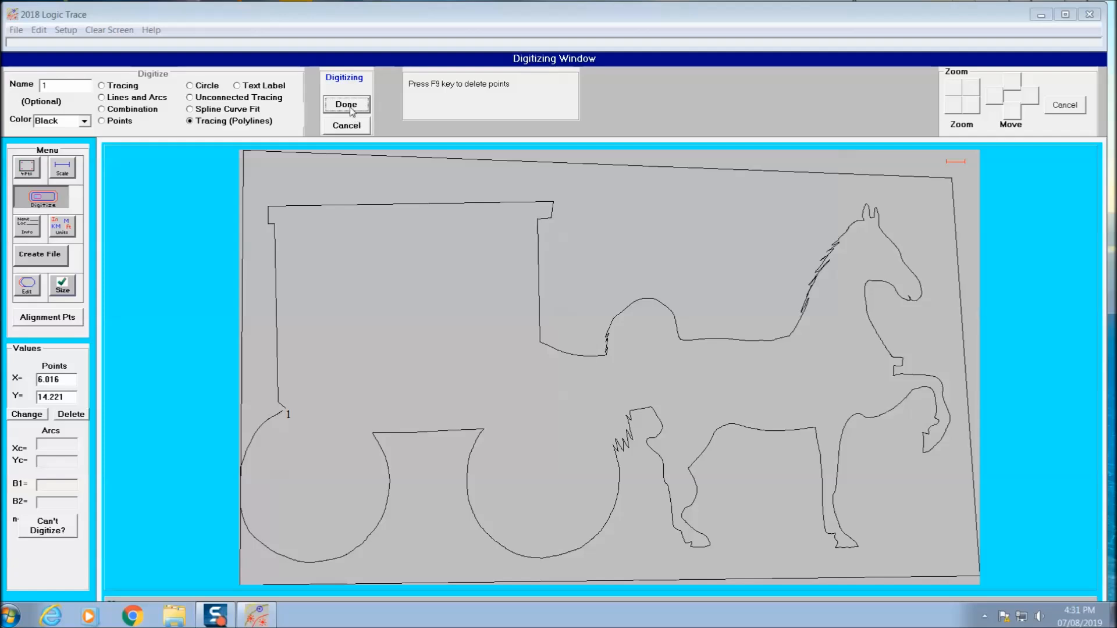
Step: Close the traced outer horse-and-buggy outline at its starting point and digitize the opening below the driver's arm as a closed polyline
left_click(346, 104)
left_click(548, 350)
left_click(346, 87)
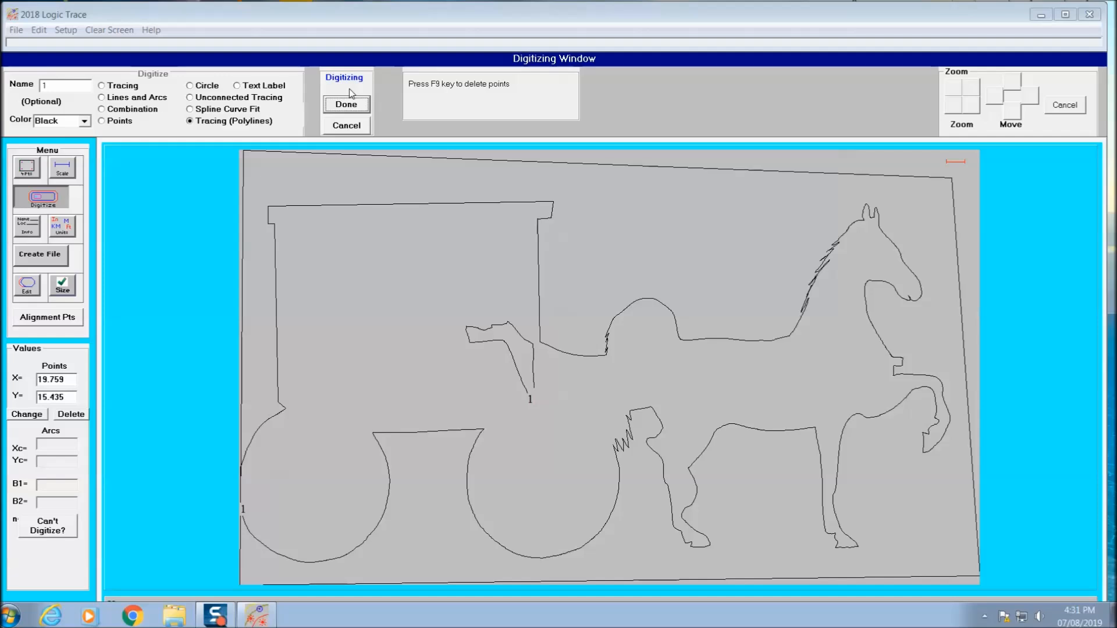
left_click(338, 109)
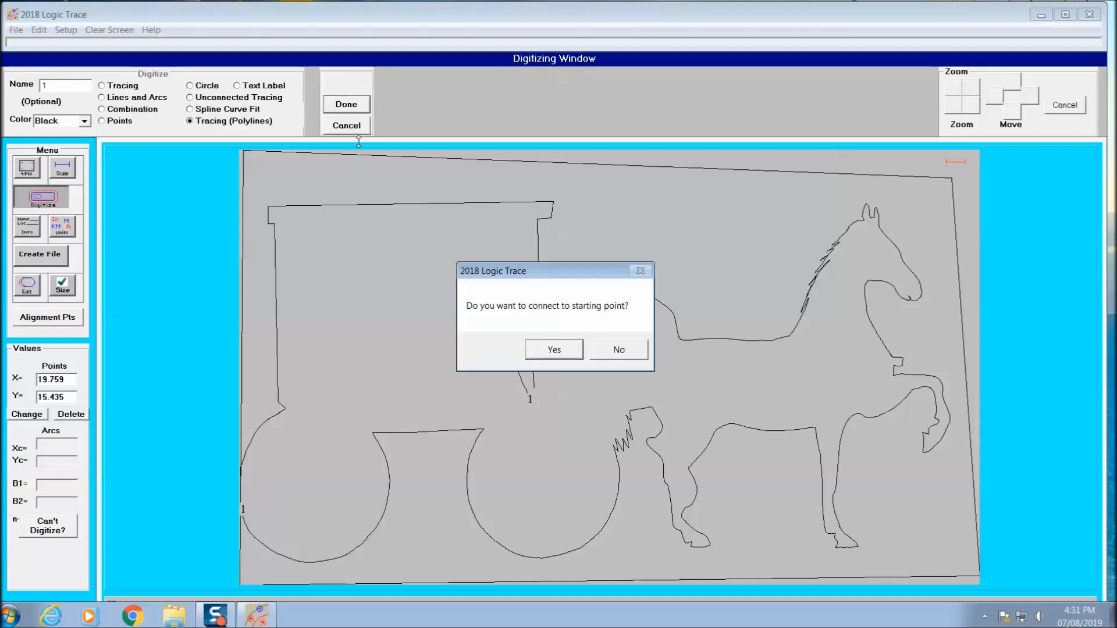
left_click(559, 355)
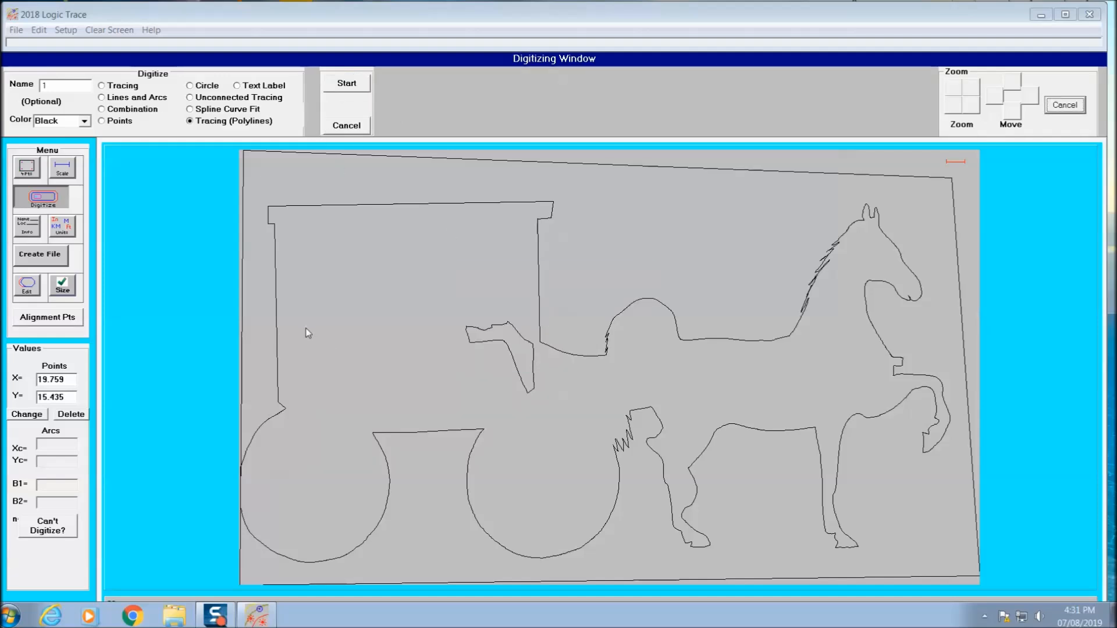
Step: Digitize the front window opening along the driver's profile and the small opening behind his head as closed polylines
left_click(348, 85)
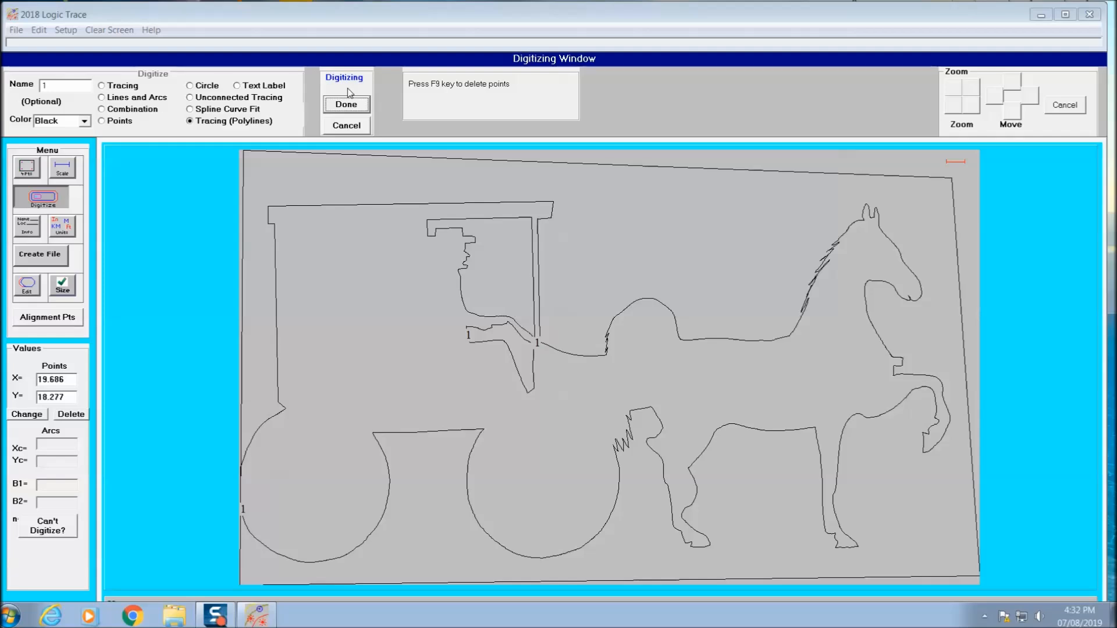
left_click(352, 106)
key("Return")
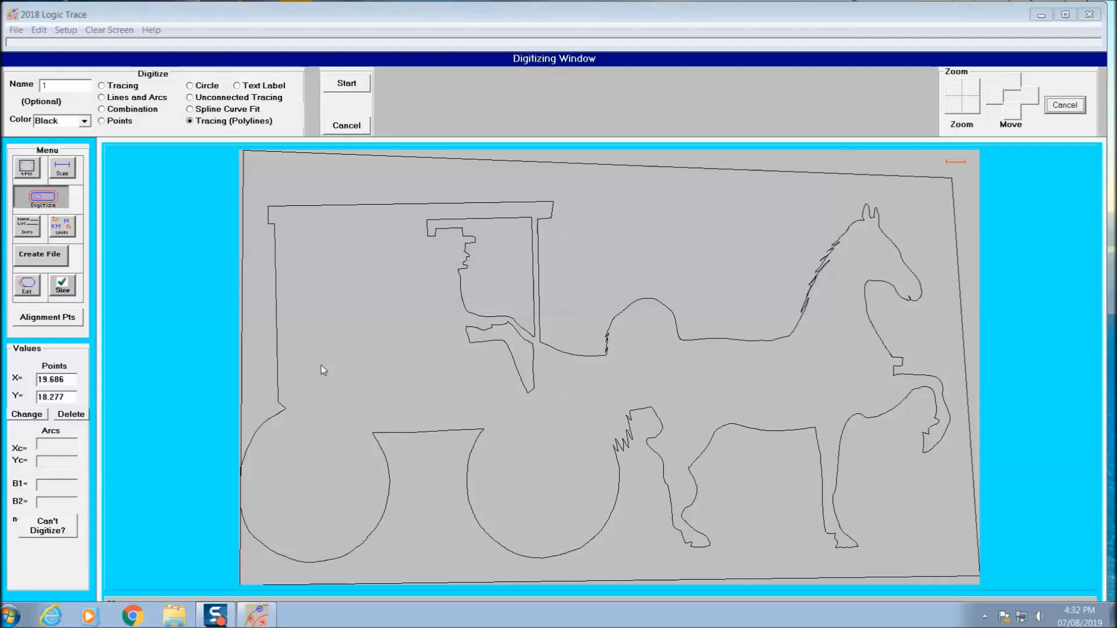
left_click(348, 85)
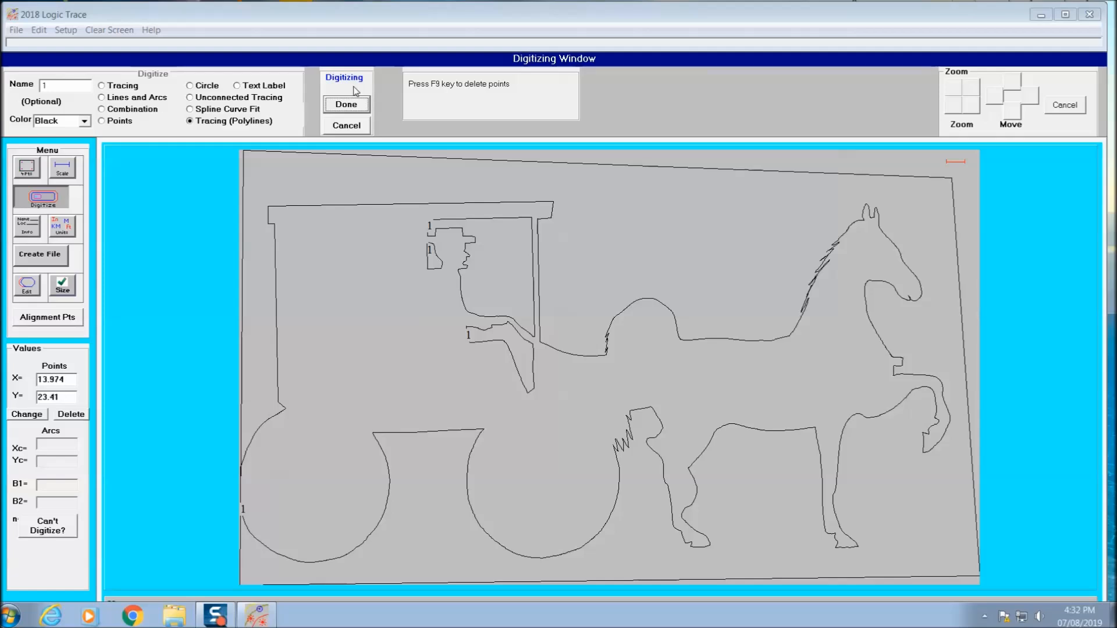
left_click(352, 104)
left_click(569, 351)
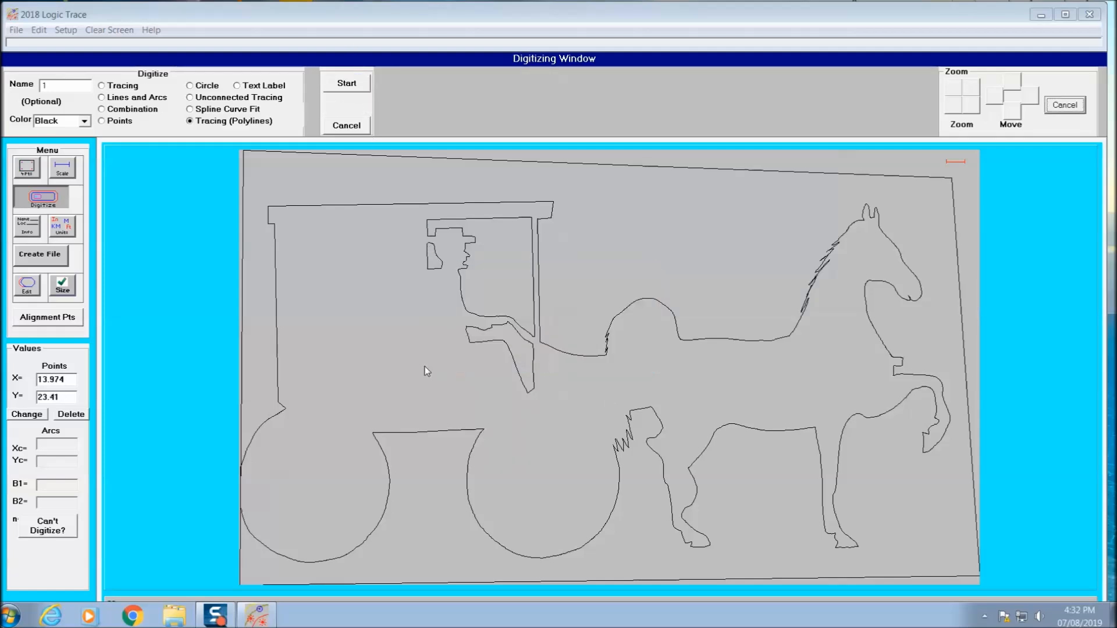
Step: Digitize two adjacent spoke openings in the upper part of the buggy's rear wheel as closed polylines
left_click(349, 84)
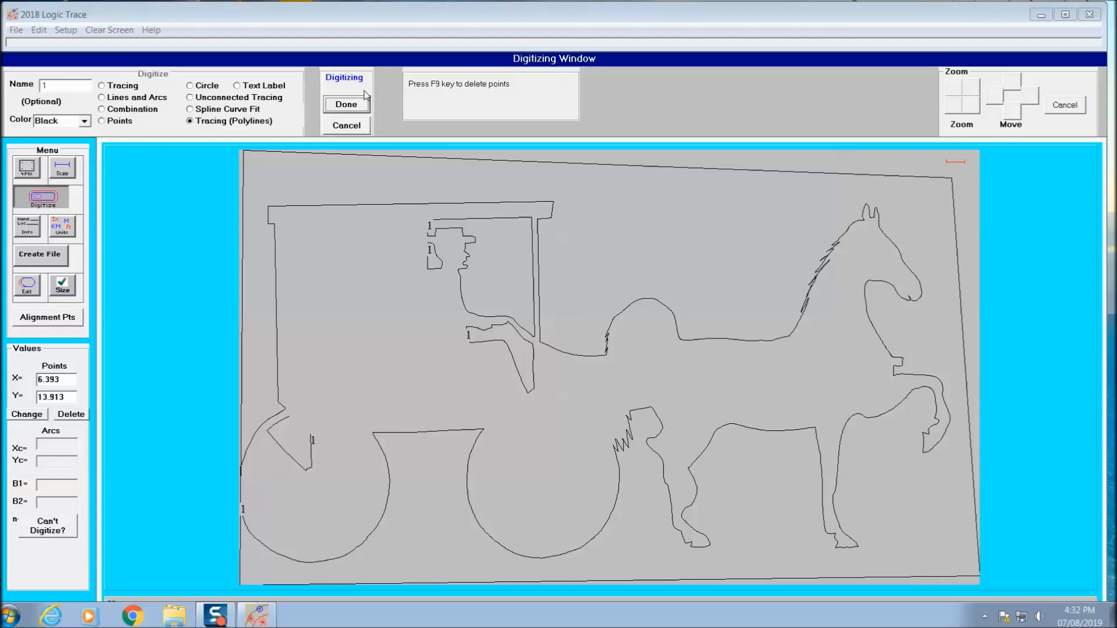
left_click(363, 103)
left_click(560, 349)
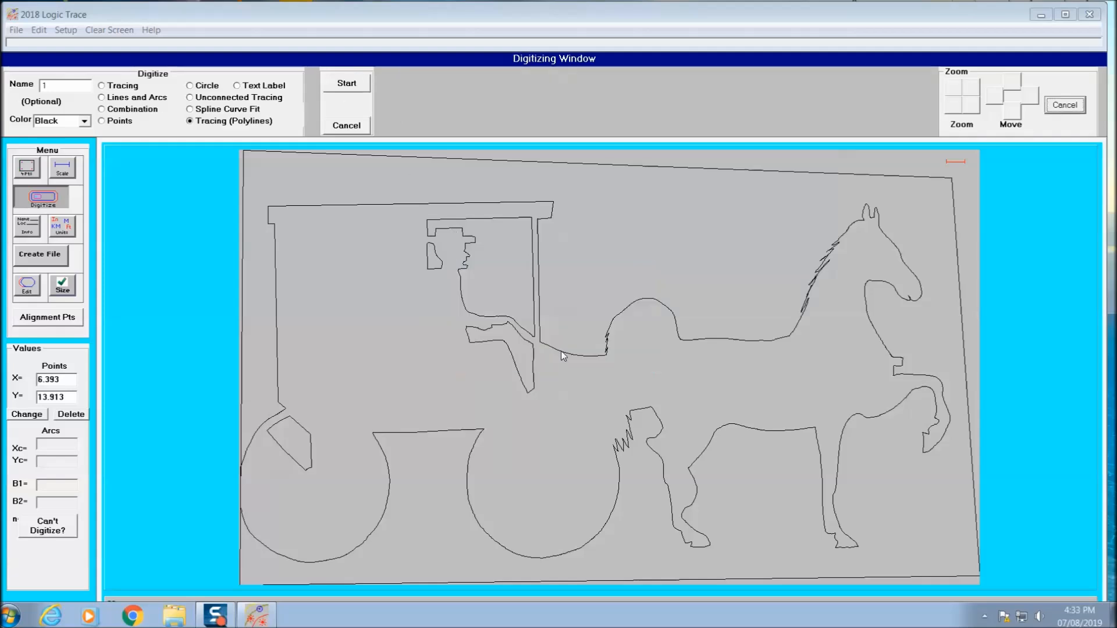
left_click(347, 84)
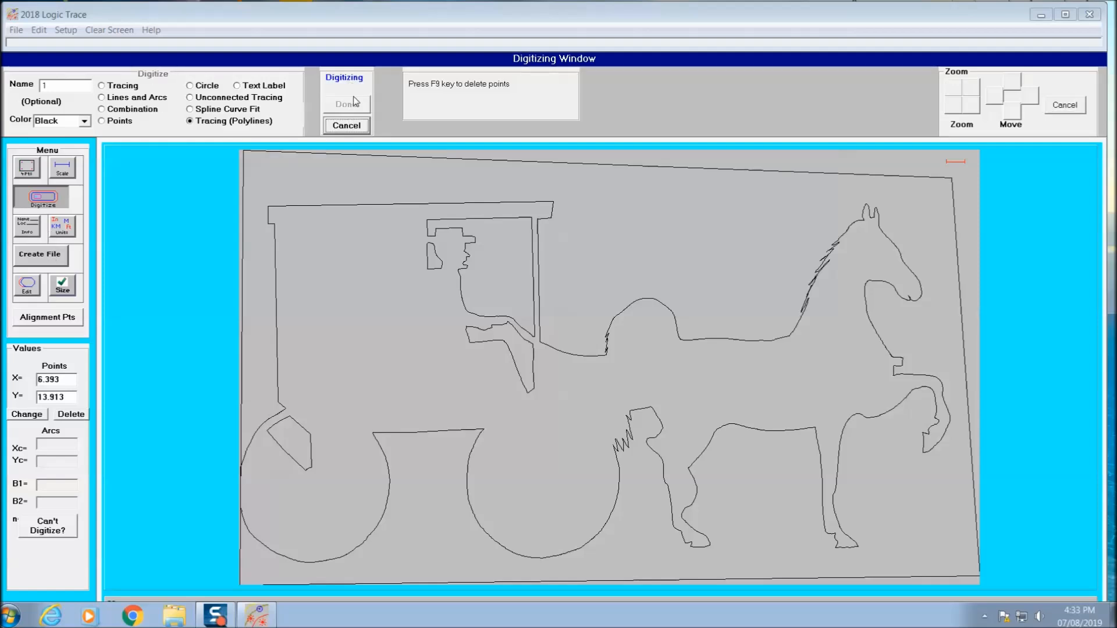
left_click(356, 102)
left_click(356, 103)
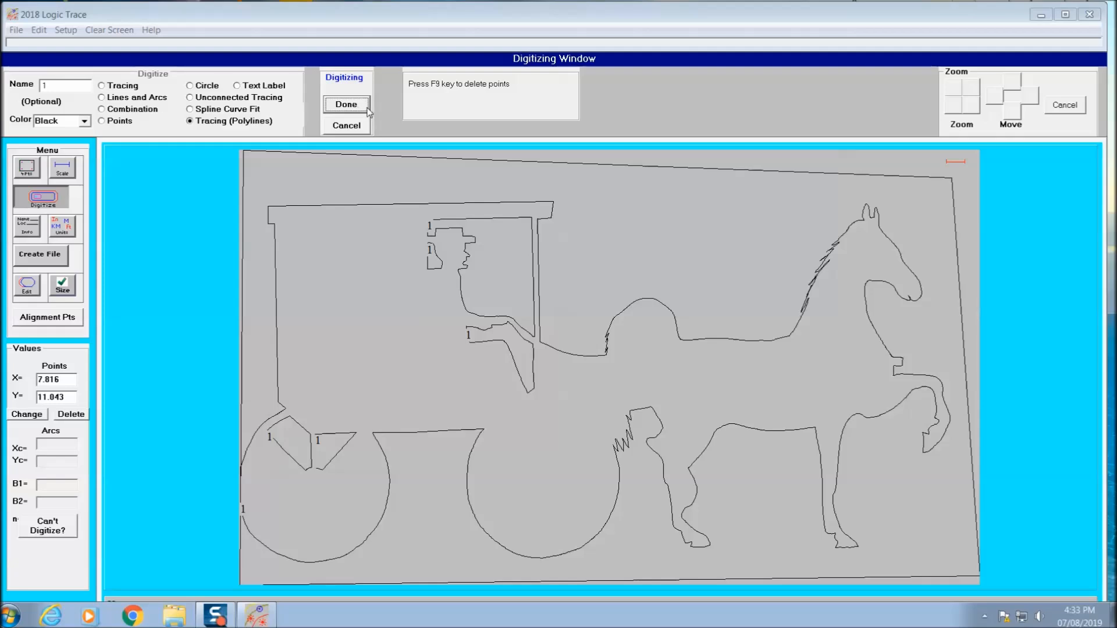
left_click(553, 351)
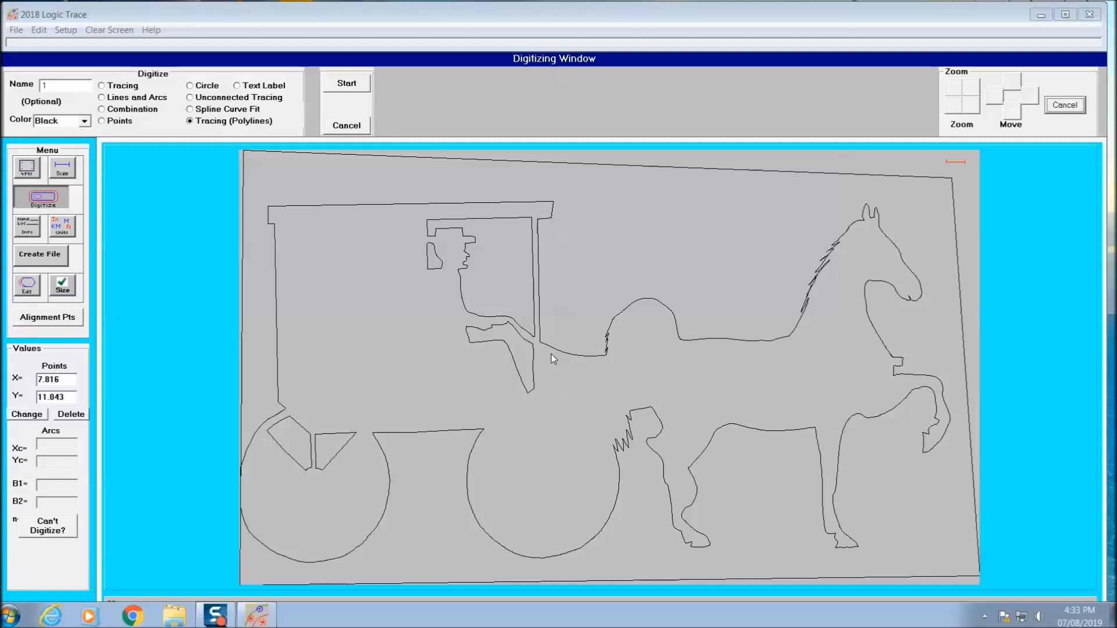
Step: Start a polyline tracing for another inner opening of the buggy
left_click(352, 81)
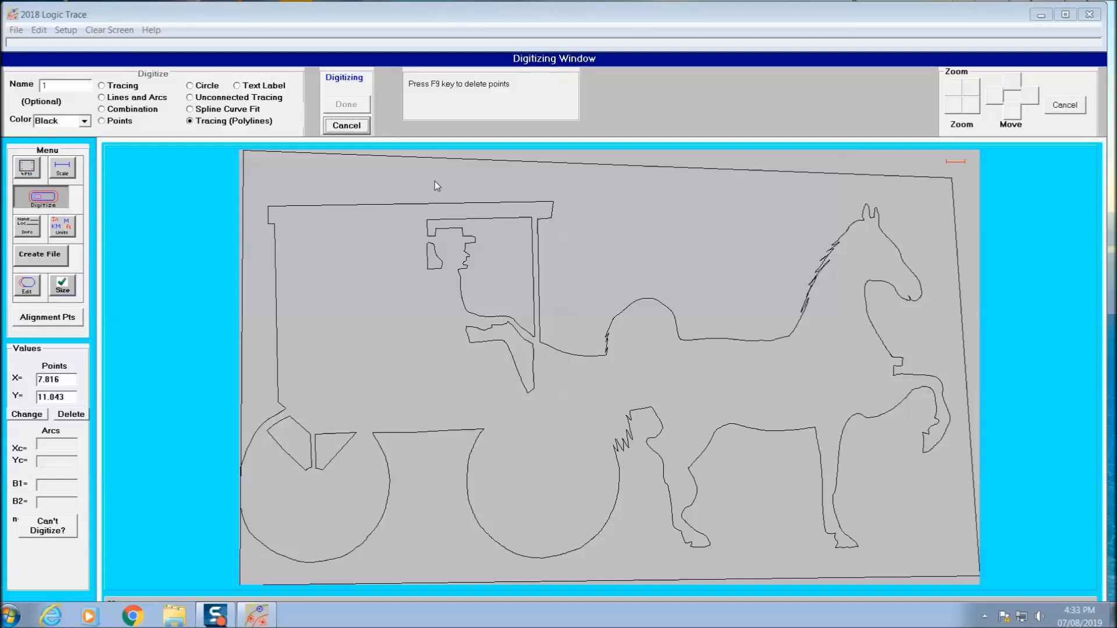
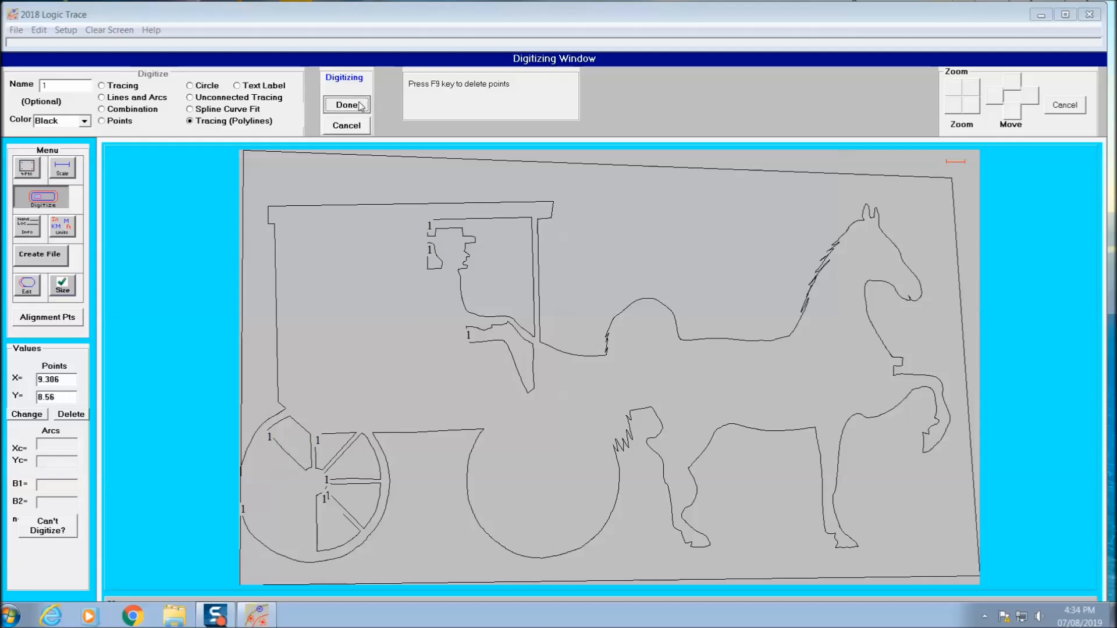
Step: Digitize the four remaining spoke openings around the lower and rear-facing part of the rear wheel as closed polylines
left_click(363, 106)
left_click(557, 351)
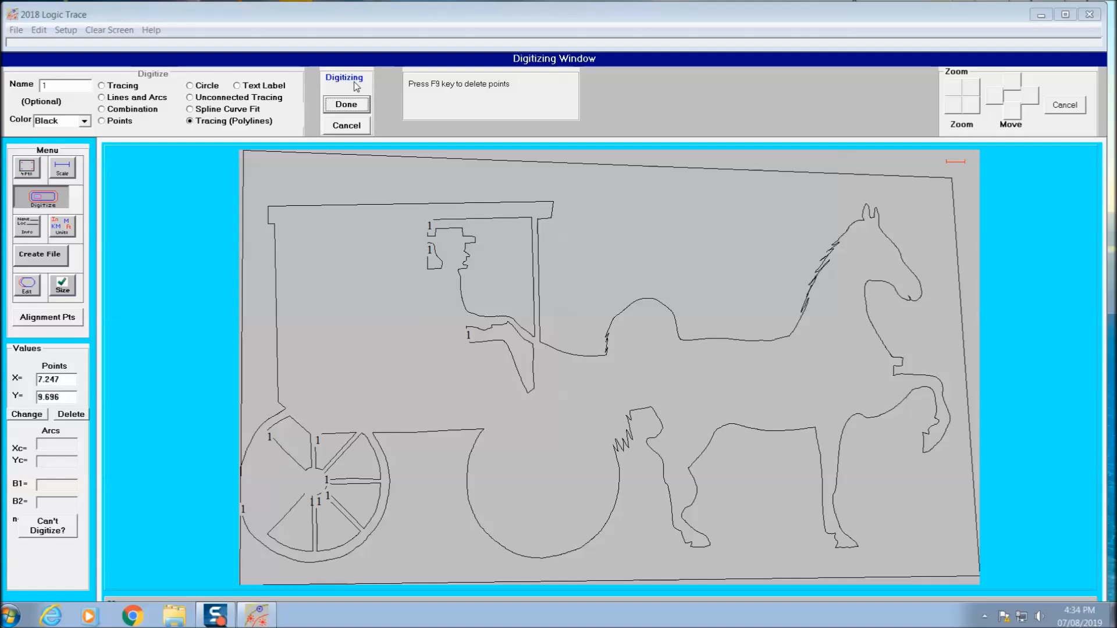
left_click(329, 102)
left_click(551, 347)
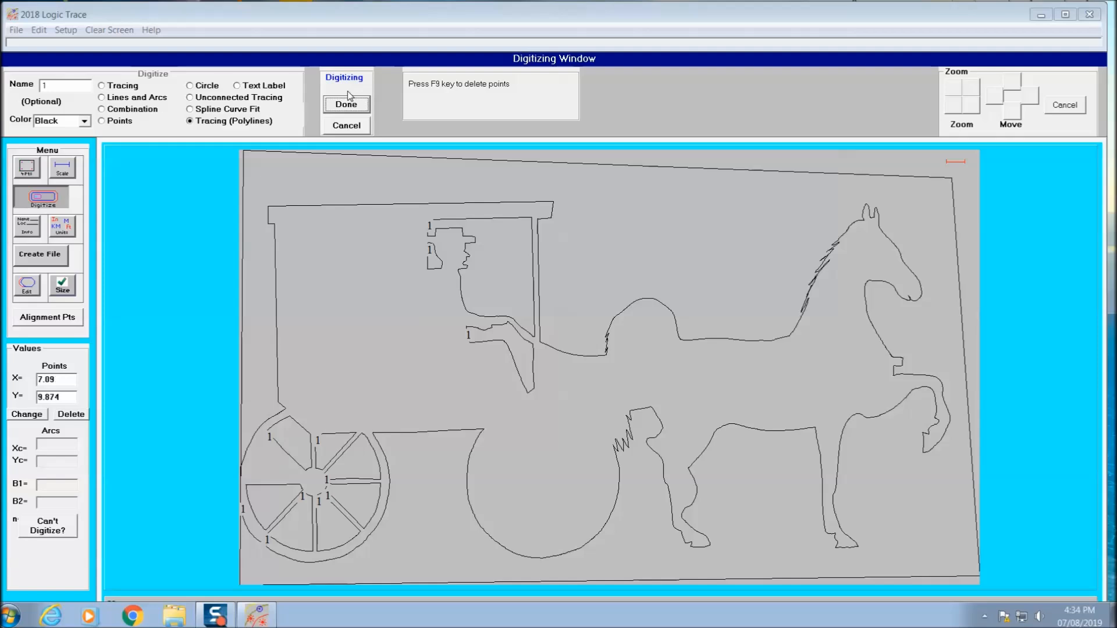
left_click(347, 102)
left_click(558, 349)
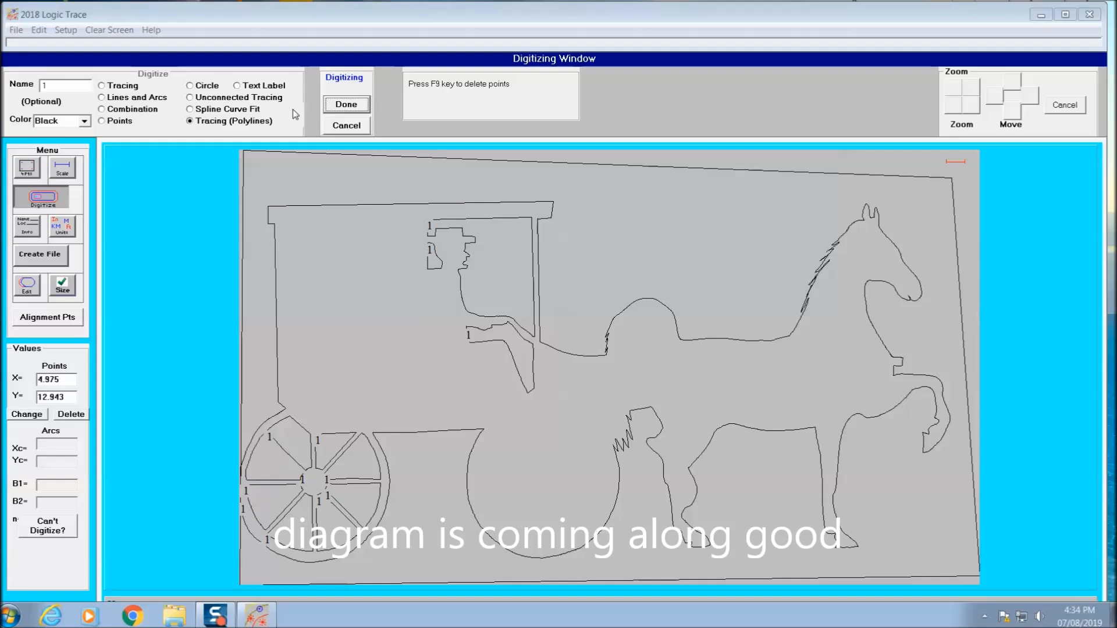
left_click(346, 104)
left_click(545, 351)
Step: Start exporting the tracing as a DXF file and create and open a new folder named "buggy 4" on drive D
left_click(42, 255)
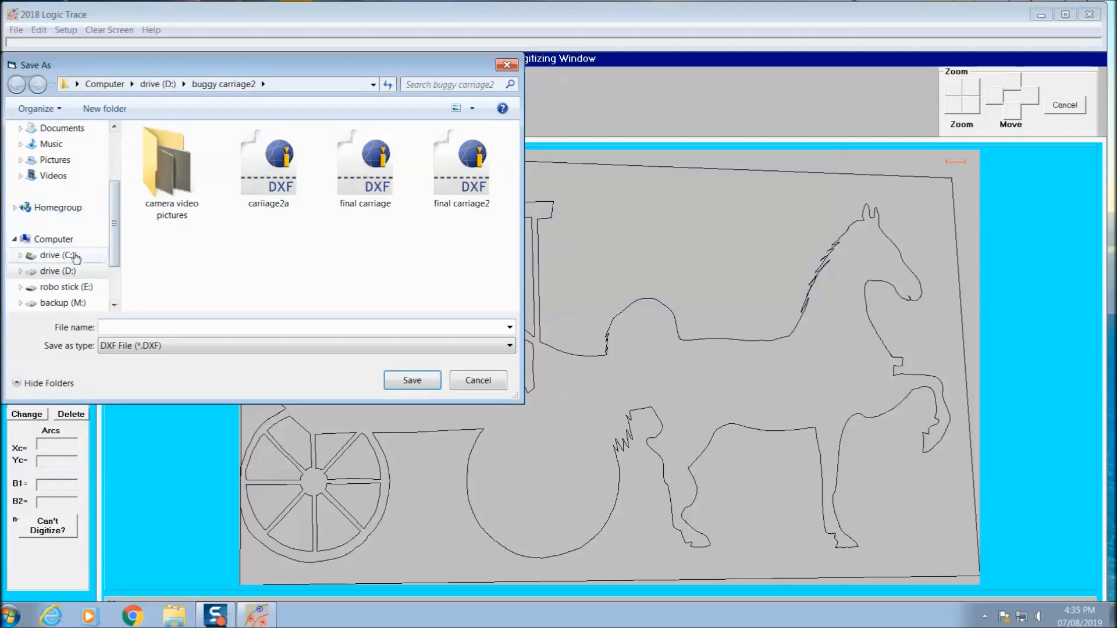
left_click(74, 271)
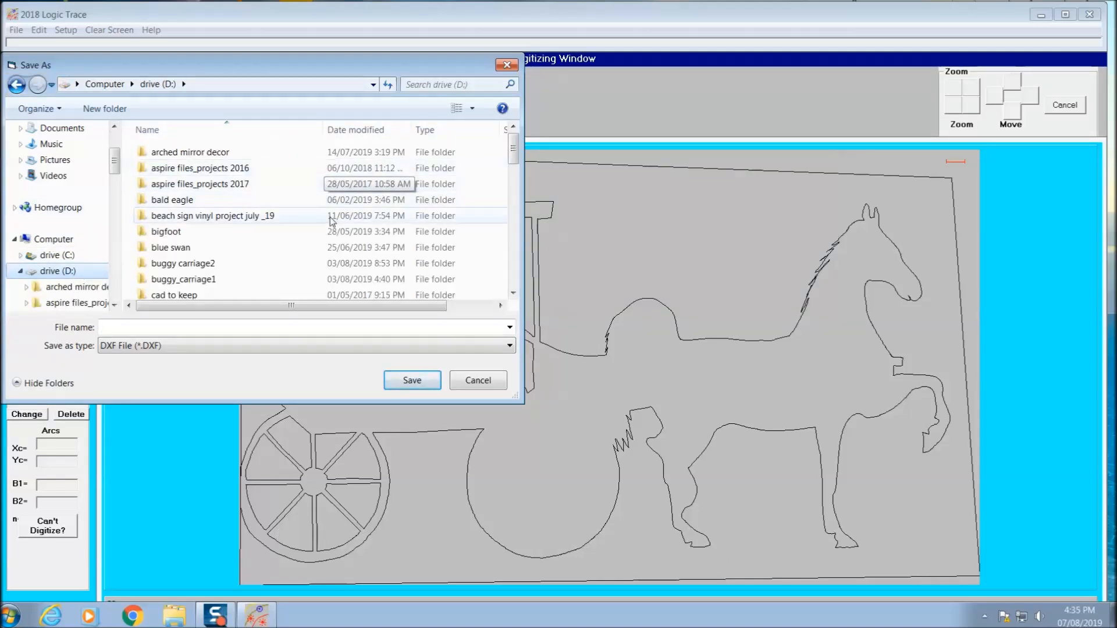
right_click(267, 242)
mouse_move(298, 364)
left_click(395, 357)
type("buggy 4")
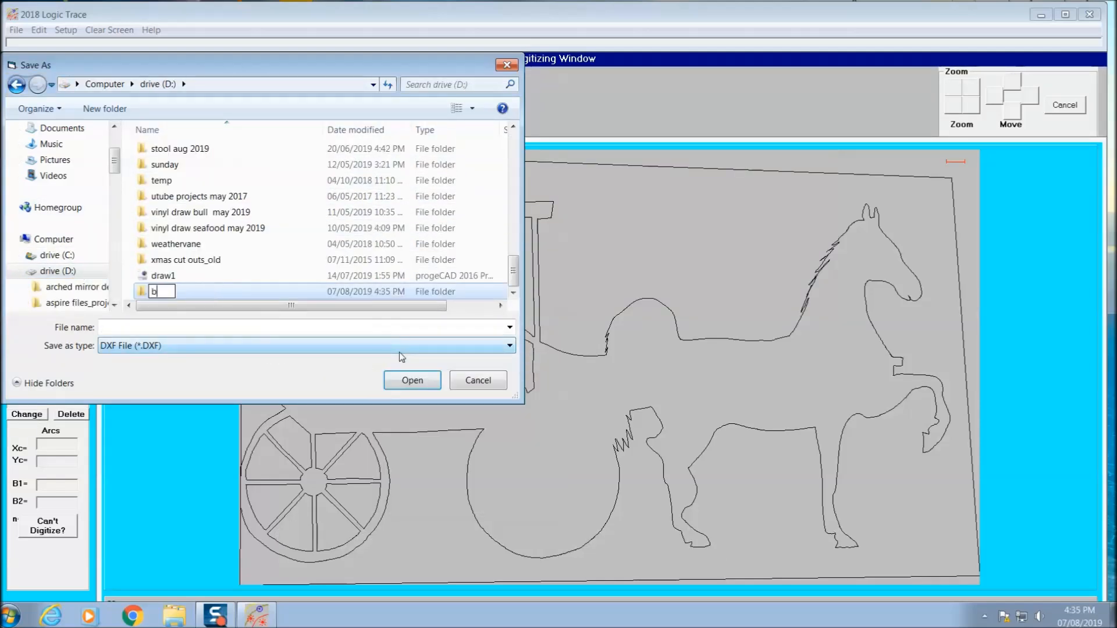
key("Return")
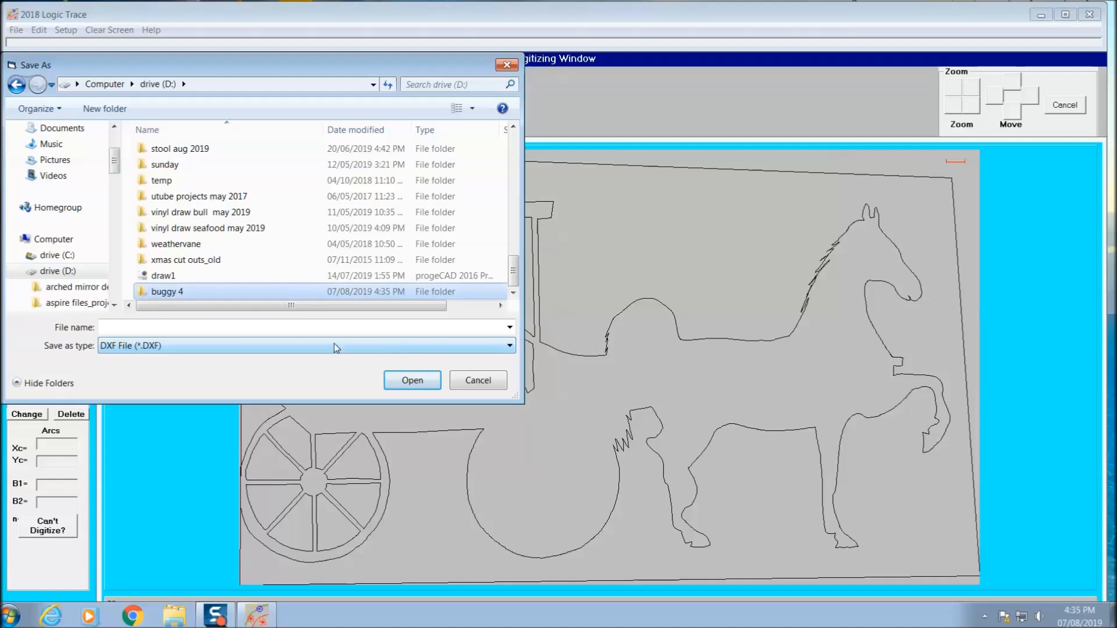
double_click(154, 291)
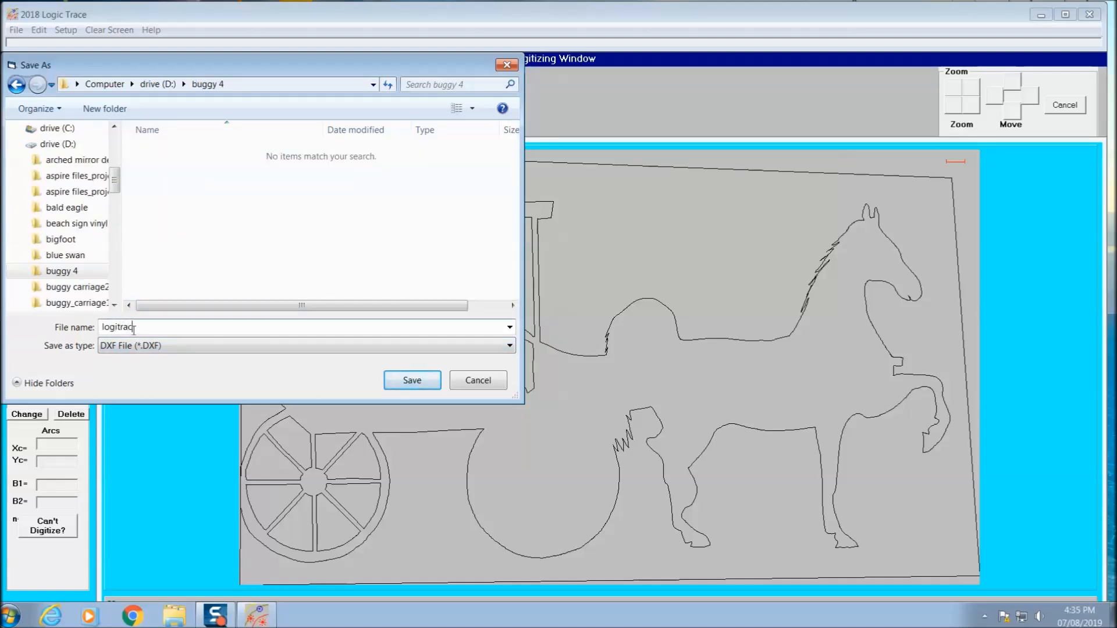
Step: Save the DXF file as "logitrace draw 1" in the buggy 4 folder
type("1")
key("Return")
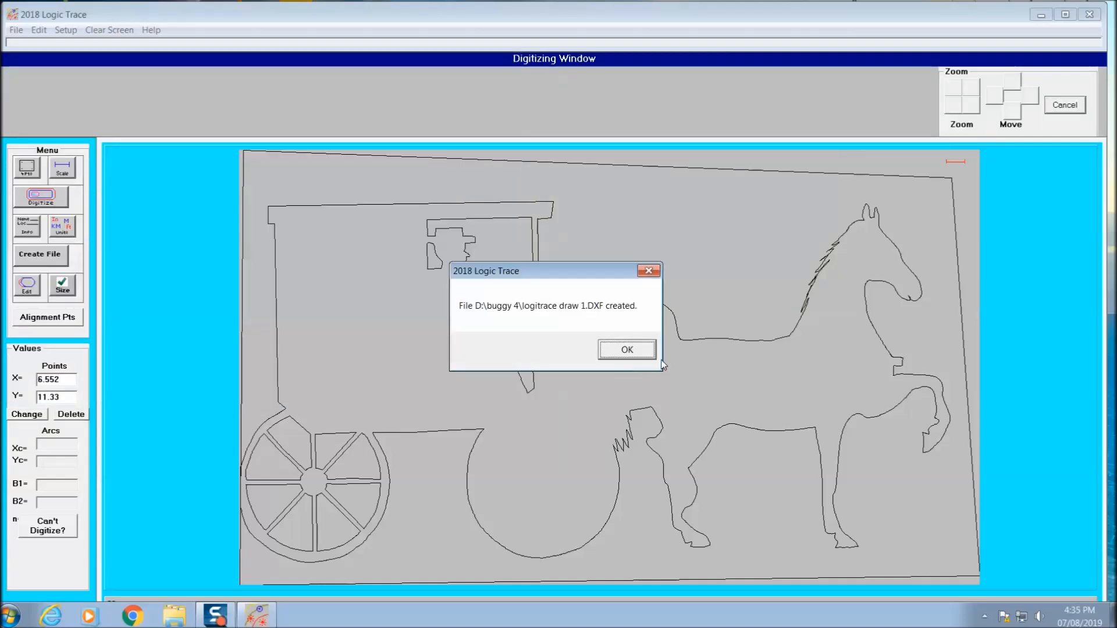
left_click(640, 351)
Step: Digitize the front wheel's spoke openings as closed polylines, finishing with the upper one on the side facing the horse
left_click(345, 83)
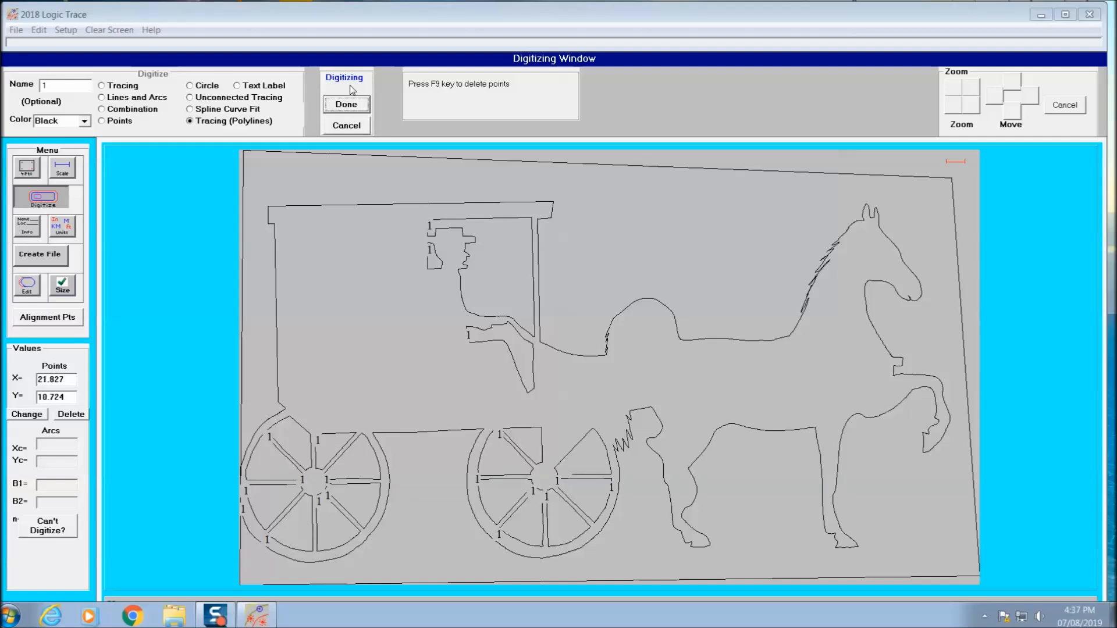
left_click(346, 105)
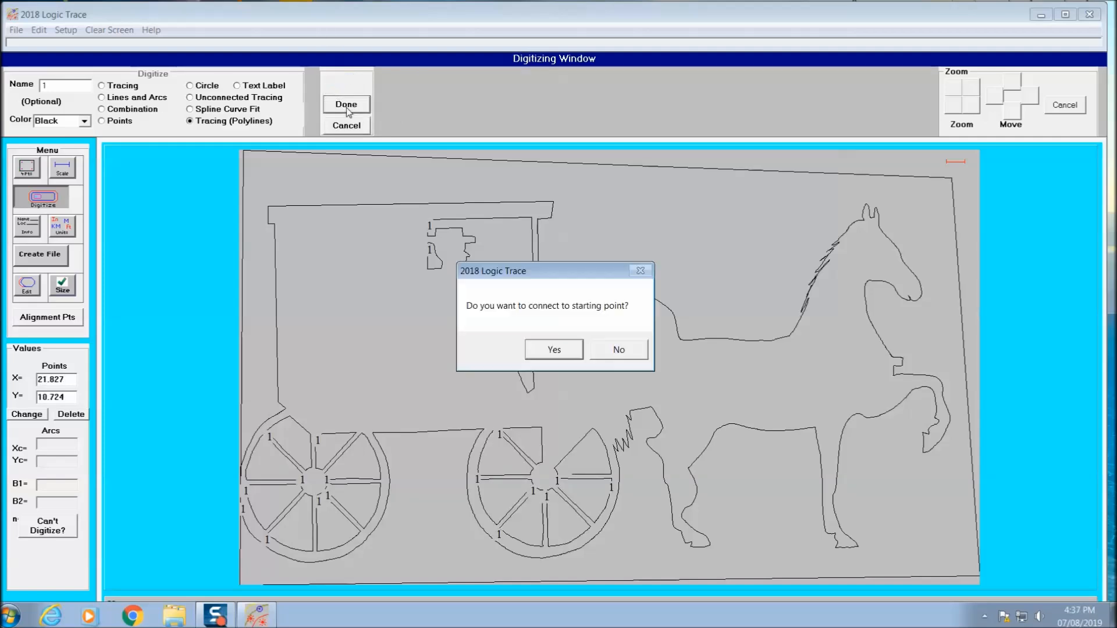
left_click(552, 348)
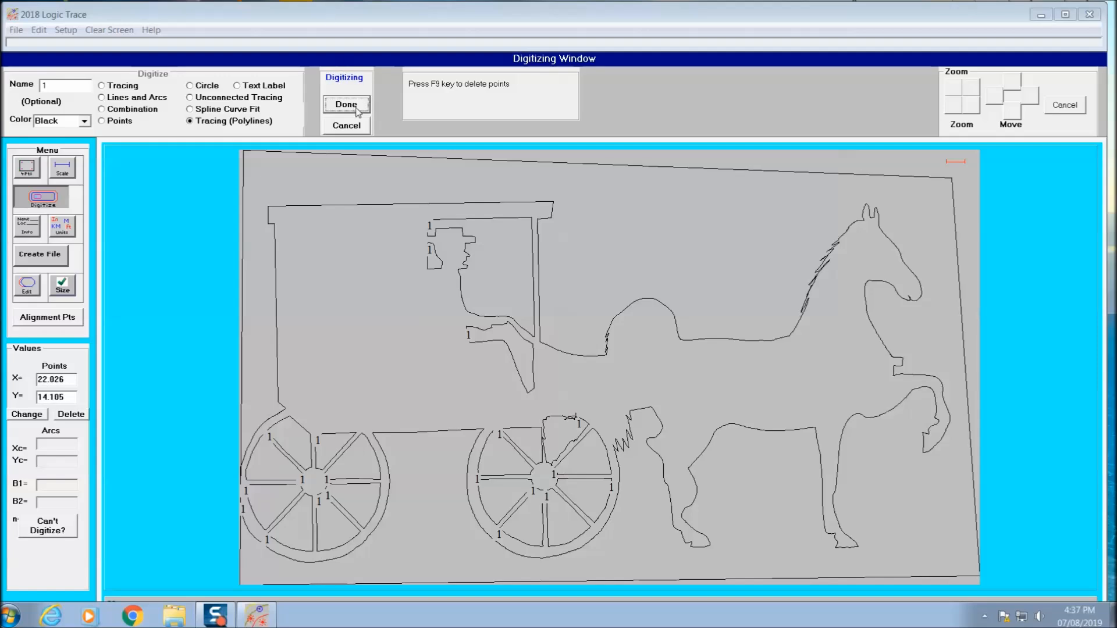
Step: Try to digitize the front wheel's opening just in front of the top vertical spoke as a closed polyline
left_click(357, 109)
left_click(553, 347)
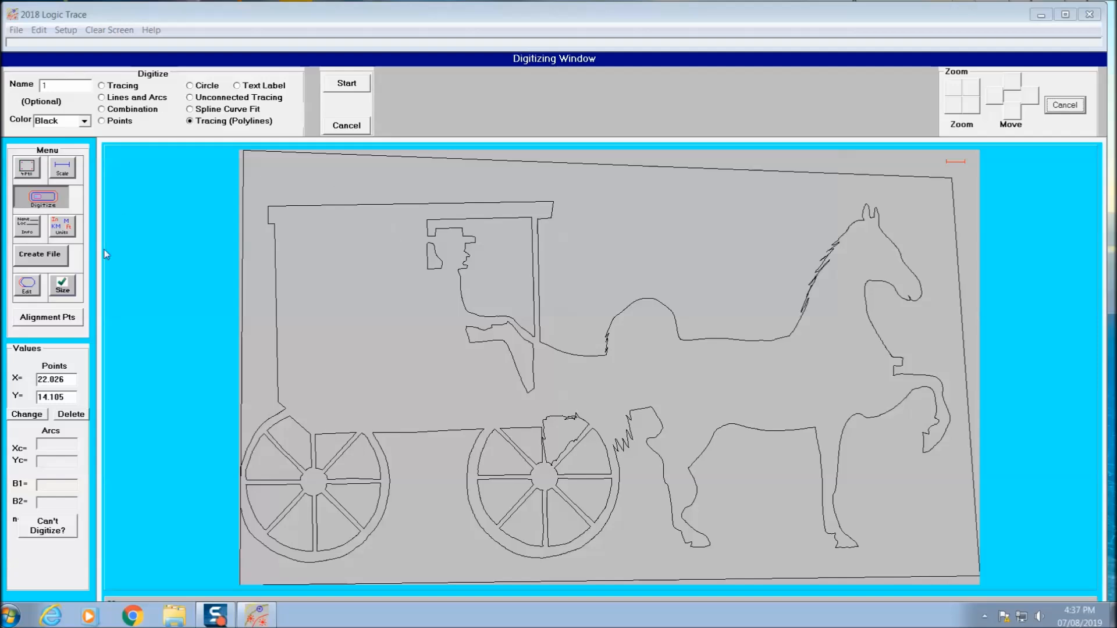
Step: Delete the ragged polyline at the top of the front wheel
left_click(27, 285)
left_click(158, 87)
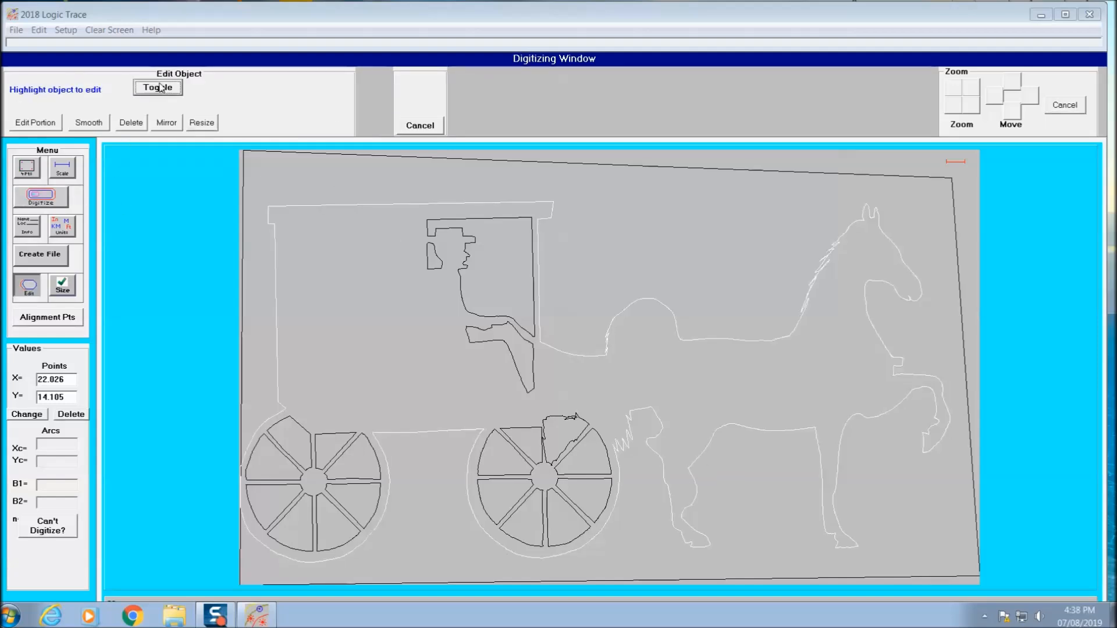
left_click(159, 83)
left_click(159, 83)
left_click(159, 84)
left_click(159, 84)
left_click(159, 84)
left_click(160, 84)
left_click(160, 84)
left_click(161, 84)
left_click(162, 88)
left_click(139, 123)
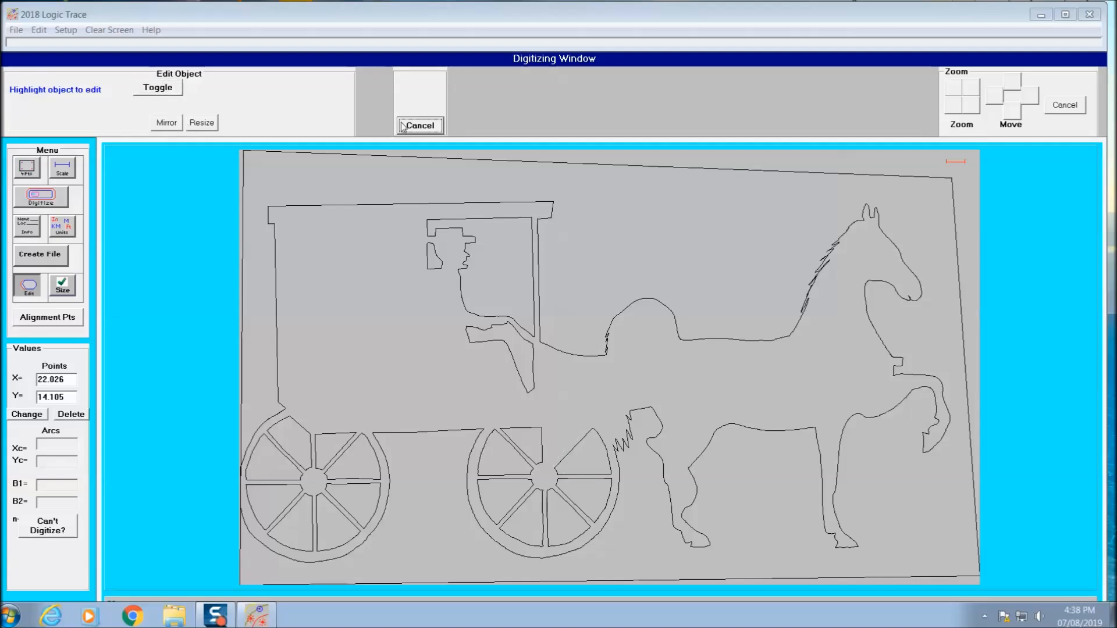
left_click(419, 125)
Step: Digitize the front wheel's opening beside the top vertical spoke again as a cleaner closed polyline
left_click(51, 201)
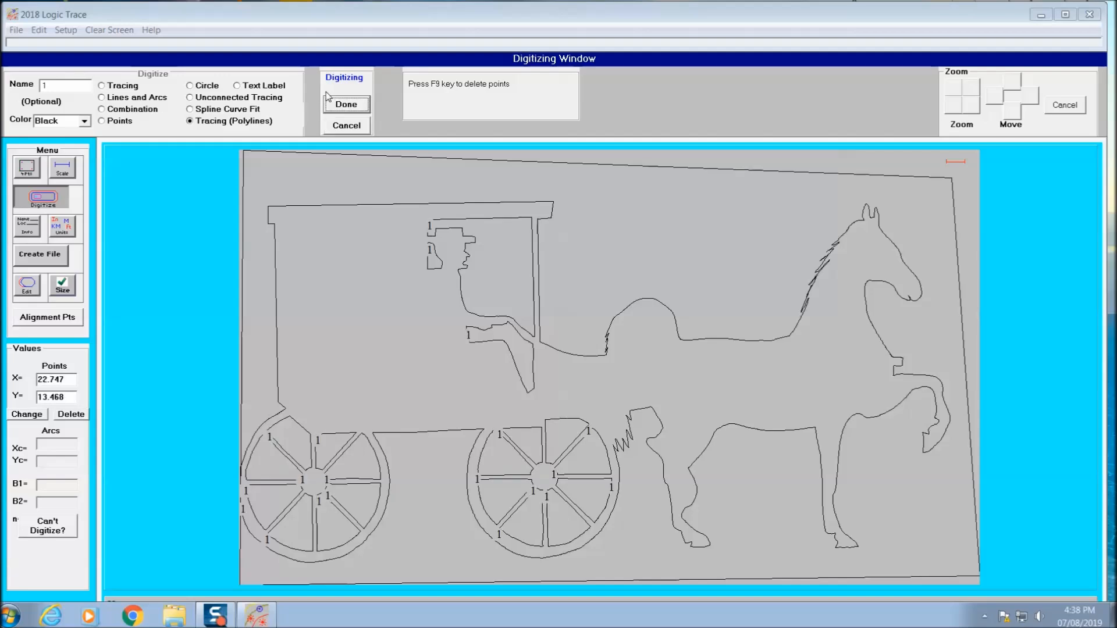
left_click(344, 105)
left_click(551, 350)
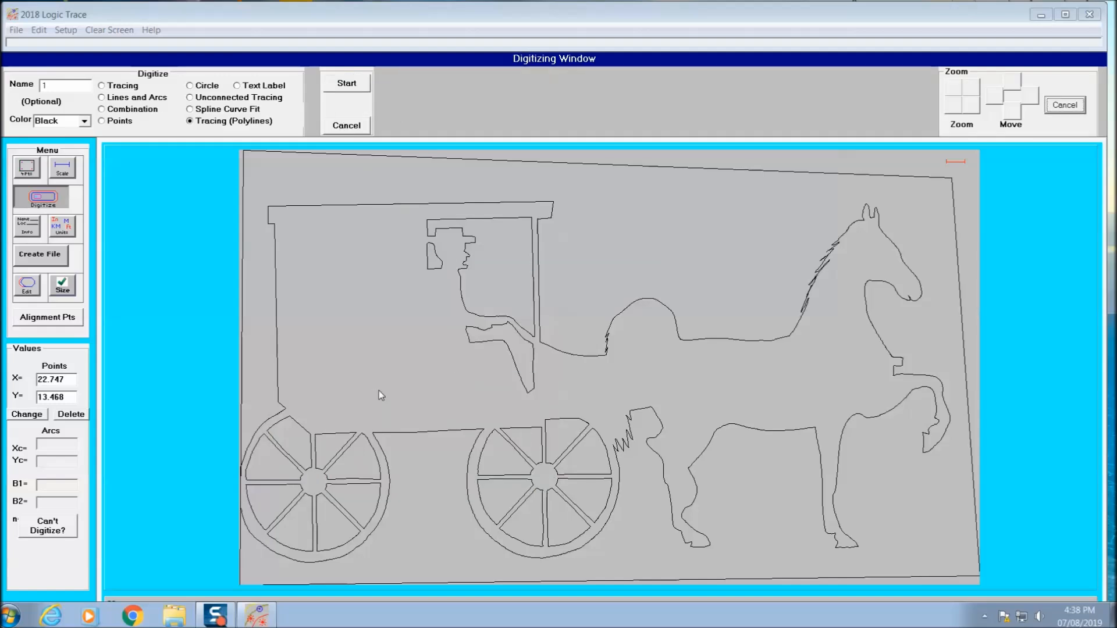
Step: Digitize the oval opening inside the horse's tail curve and the small jagged opening beneath it as closed polylines
left_click(336, 85)
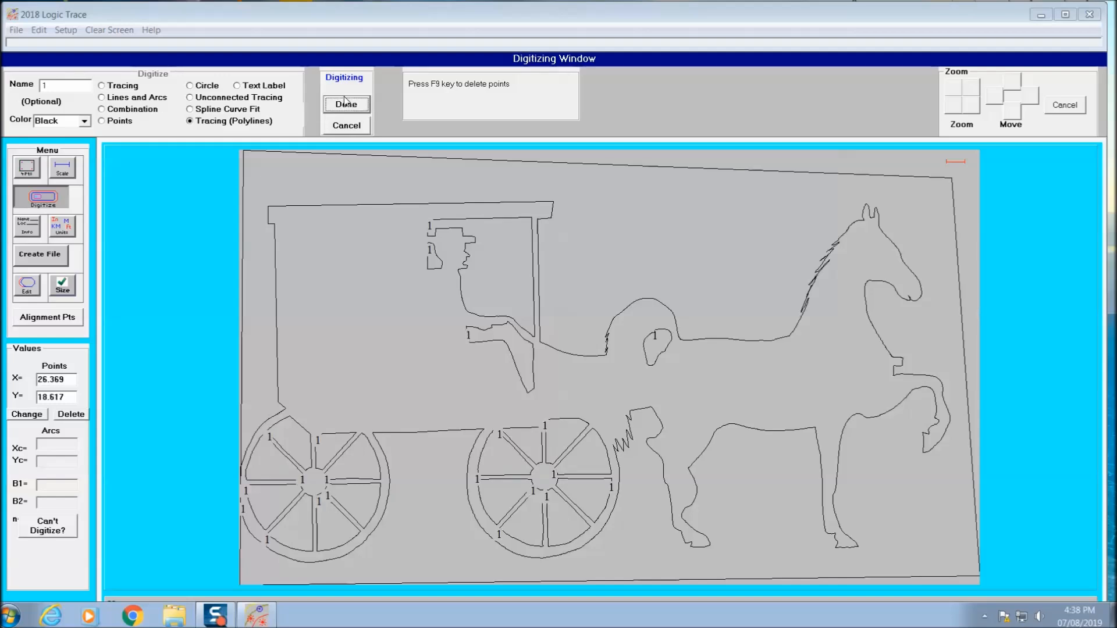
left_click(347, 107)
left_click(356, 86)
left_click(349, 105)
left_click(551, 348)
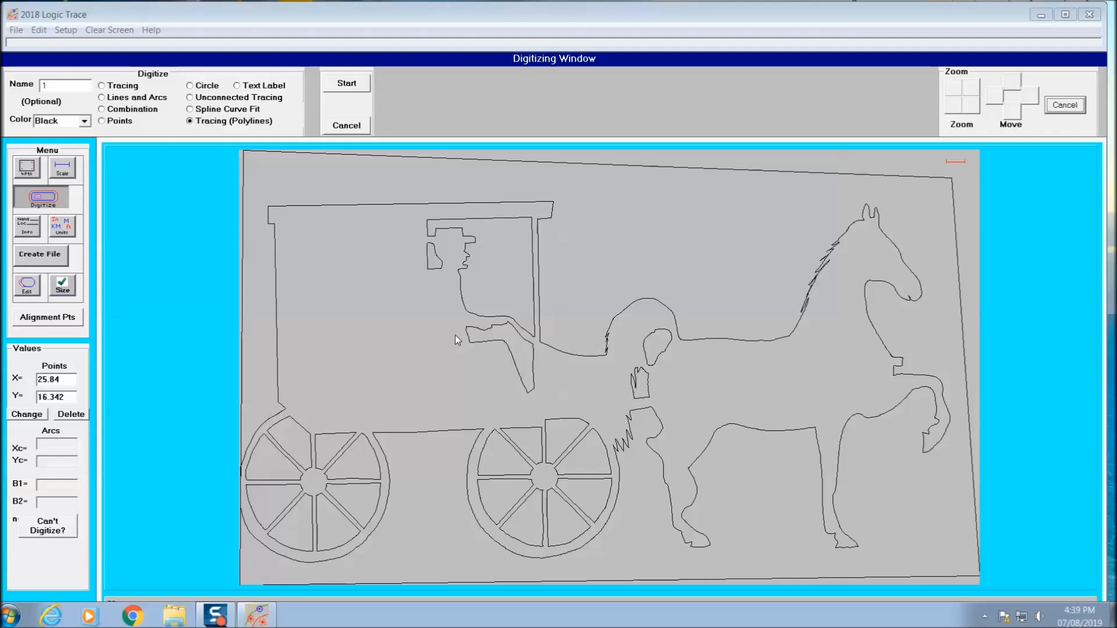
Step: Export the completed tracing as a DXF file named "logitracwe final" in the buggy 4 folder
left_click(42, 254)
left_click(135, 324)
type("logitrace ")
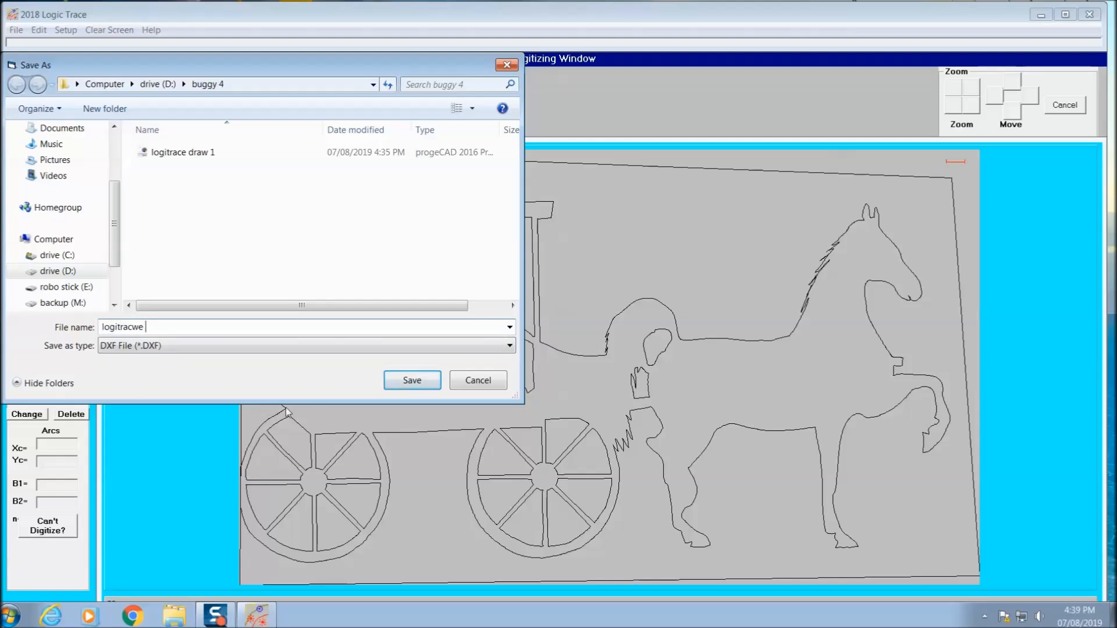
type("final")
key("Return")
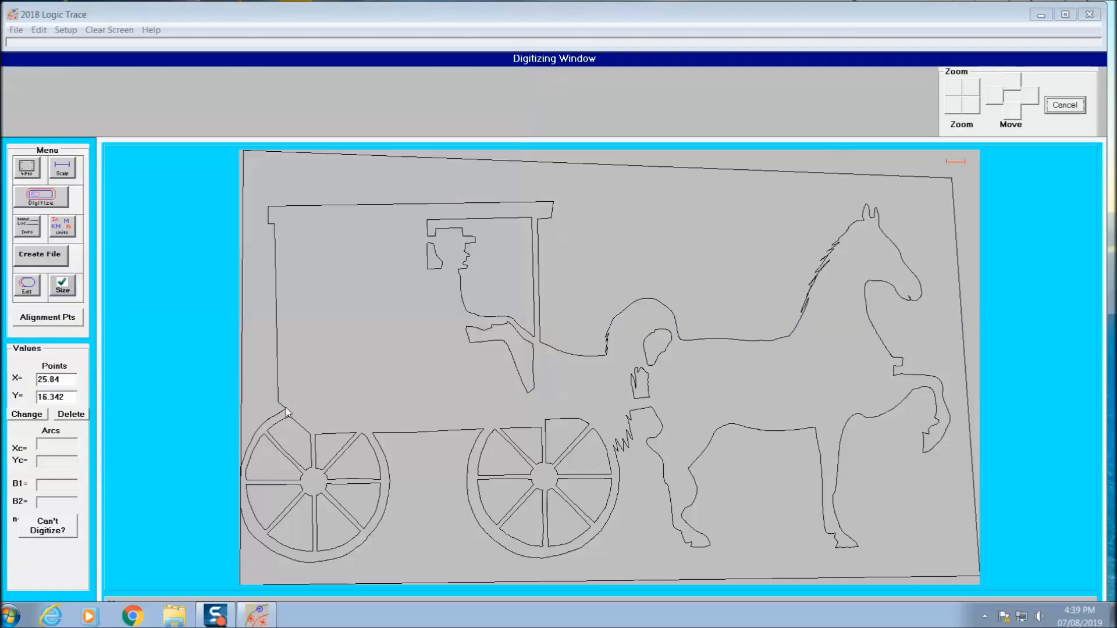
left_click(627, 350)
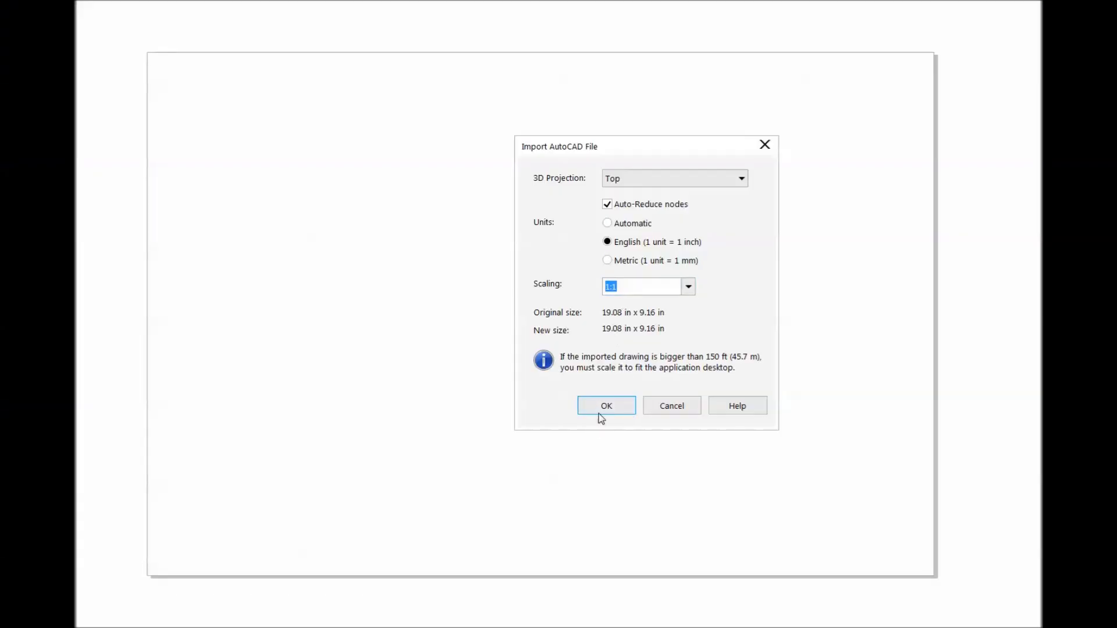
Step: In CorelDRAW, import buggy redrawn.dxf with English units and 1:1 scaling, placing it near the page's upper-left corner
left_click(607, 407)
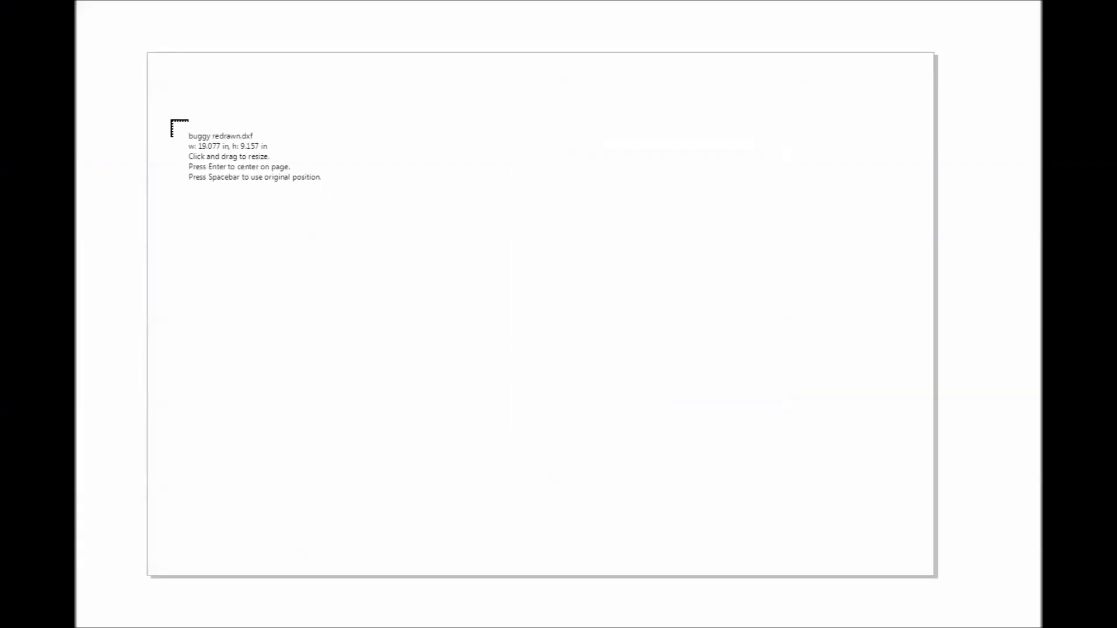
left_click(159, 81)
left_click(428, 459)
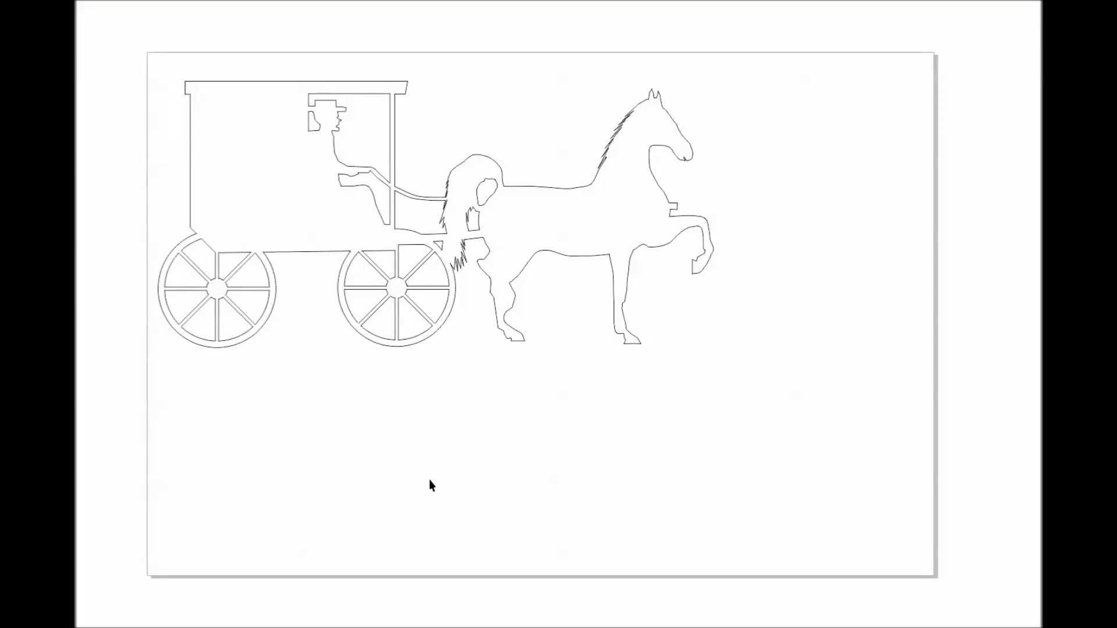
Step: Select the outer horse-and-buggy outline and examine its nodes along the horse, tail and wheels
left_click(191, 192)
scroll(636, 279, "up", 2)
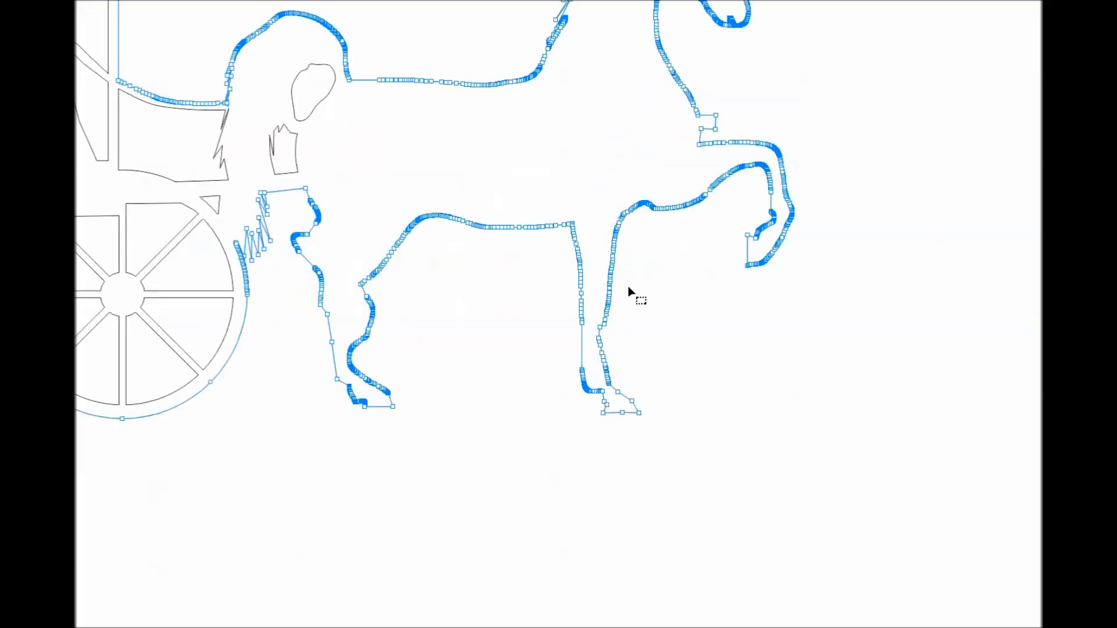
scroll(627, 286, "down", 2)
scroll(99, 165, "up", 2)
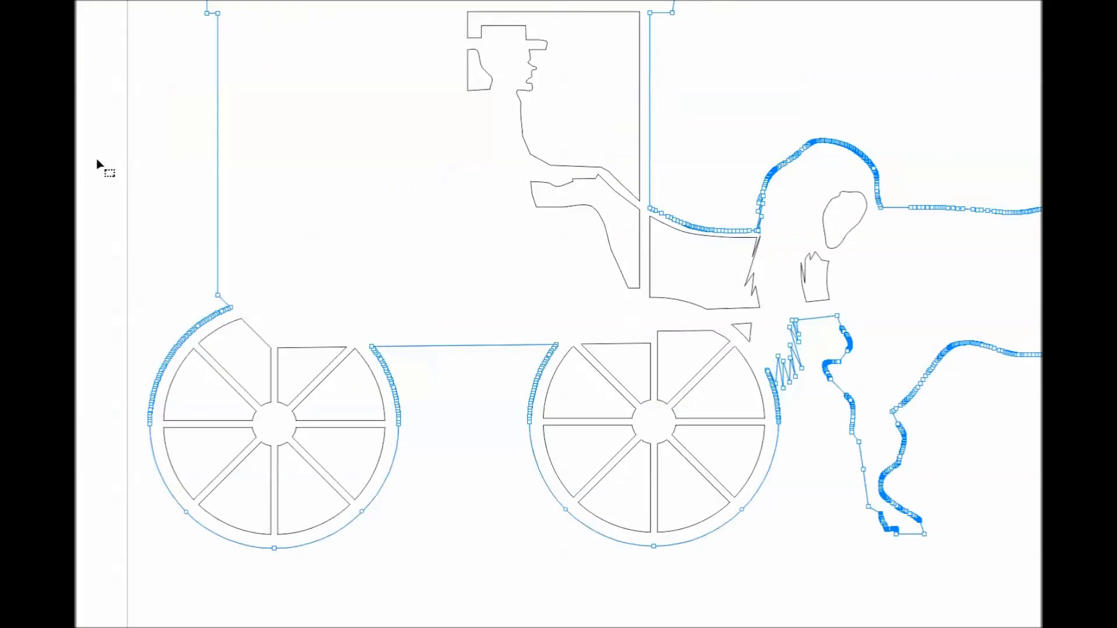
scroll(569, 271, "down", 2)
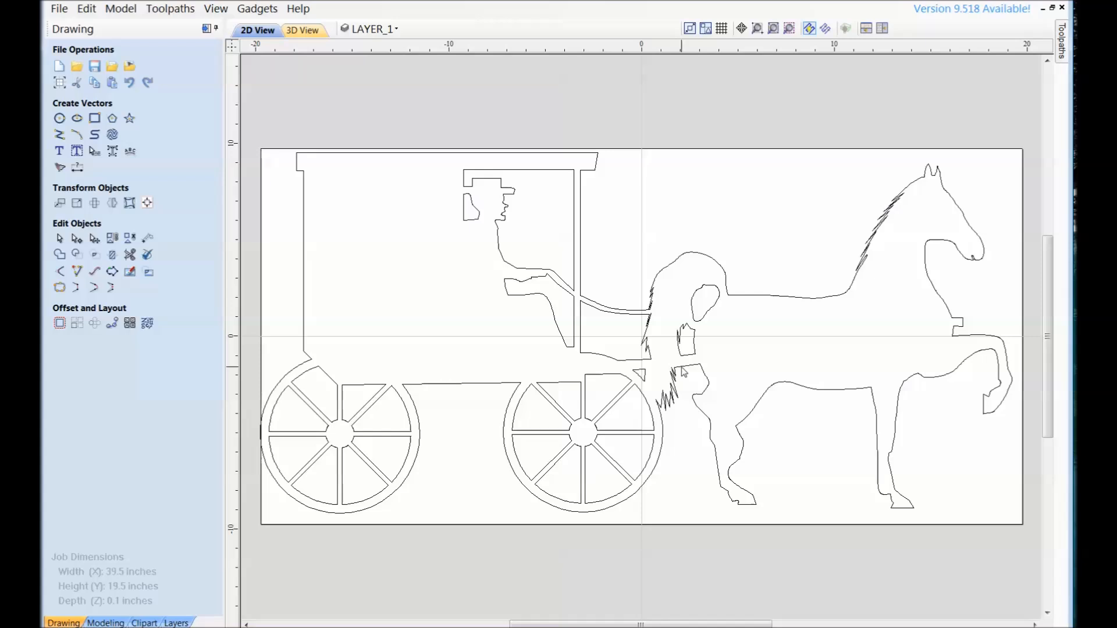
Step: In Aspire, start a 2D profile toolpath and choose the End Mill (0.125 inches) as its tool
left_click(215, 29)
left_click(899, 145)
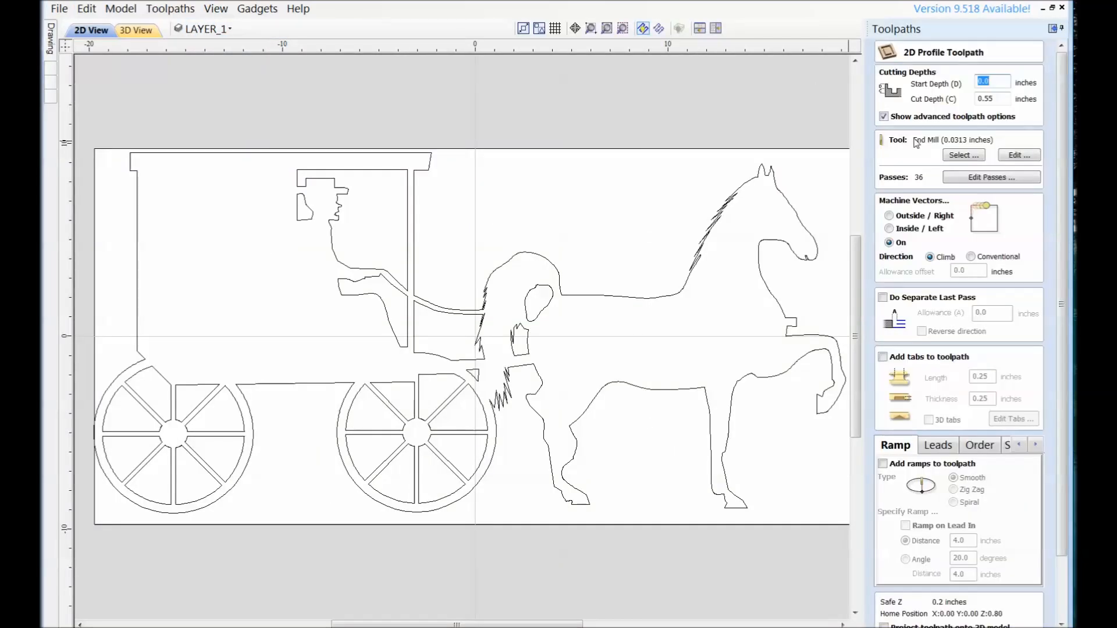
left_click(964, 154)
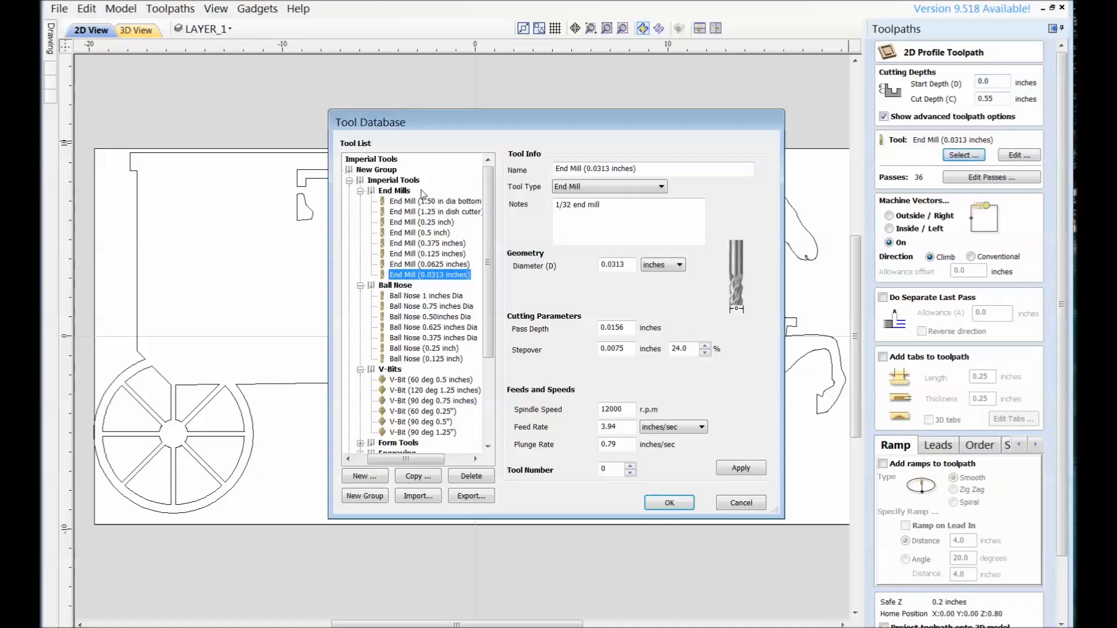
left_click(441, 253)
left_click(741, 468)
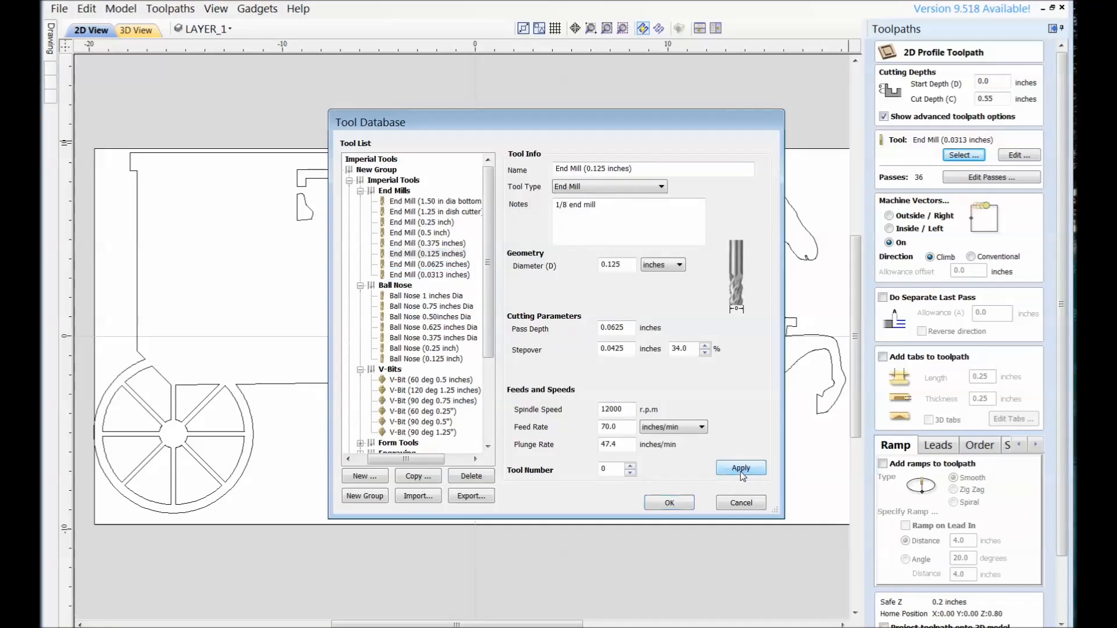
left_click(670, 503)
Step: Set the profile toolpath's number of passes to 2
left_click(982, 177)
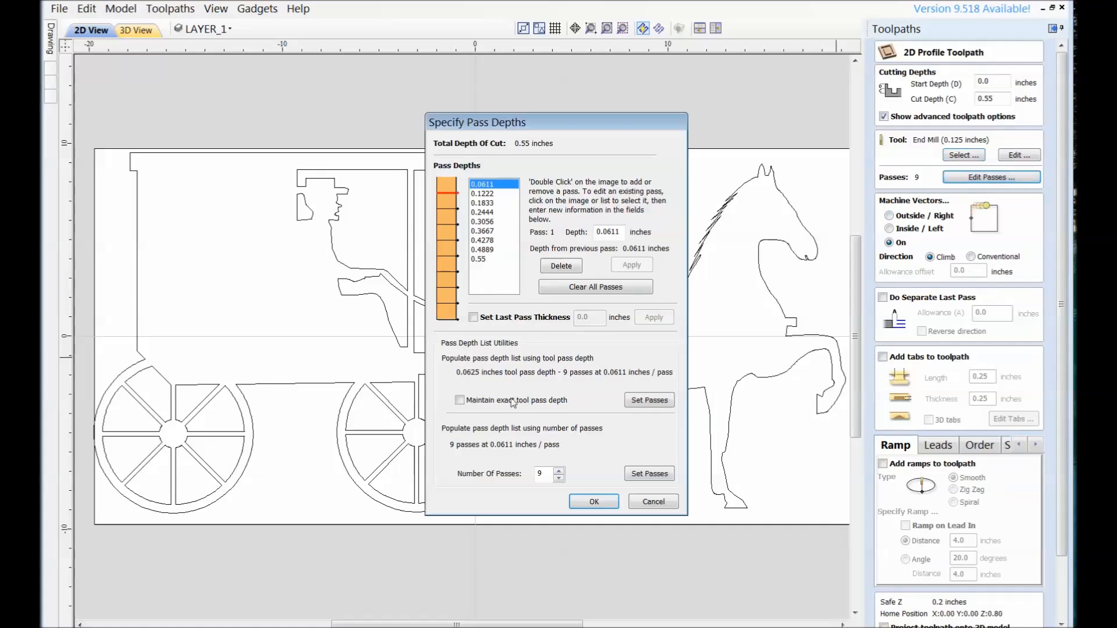
left_click(559, 478)
left_click(559, 471)
left_click(594, 502)
Step: Select all vectors of the horse-and-buggy drawing and calculate the profile toolpath on the lines
scroll(1019, 398, "down", 3)
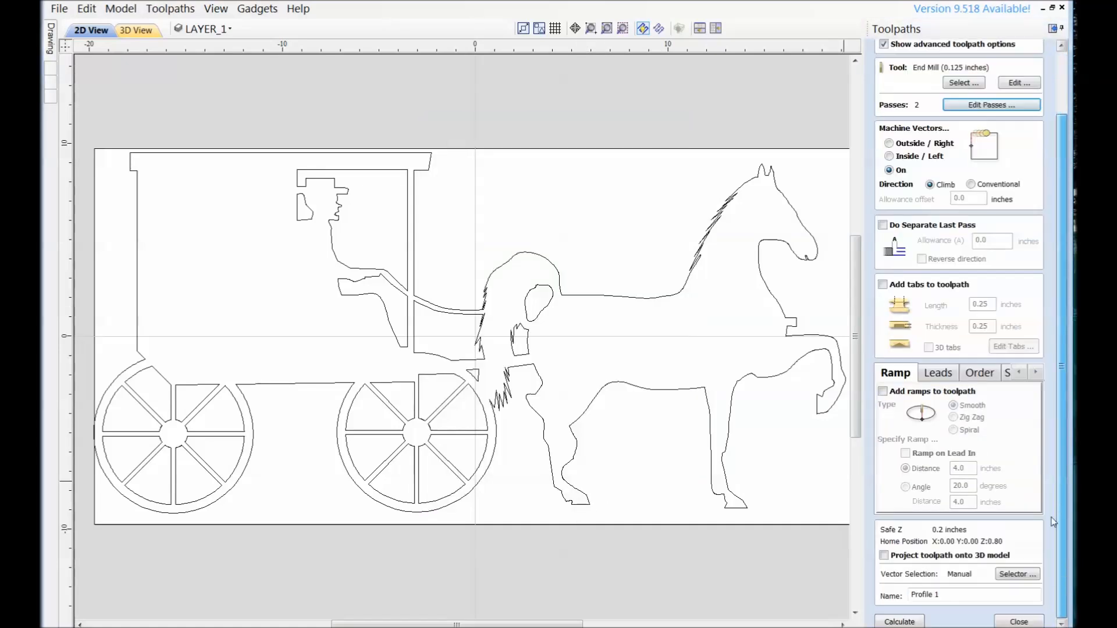
right_click(515, 175)
mouse_move(638, 289)
left_click(812, 290)
left_click(900, 621)
left_click(523, 398)
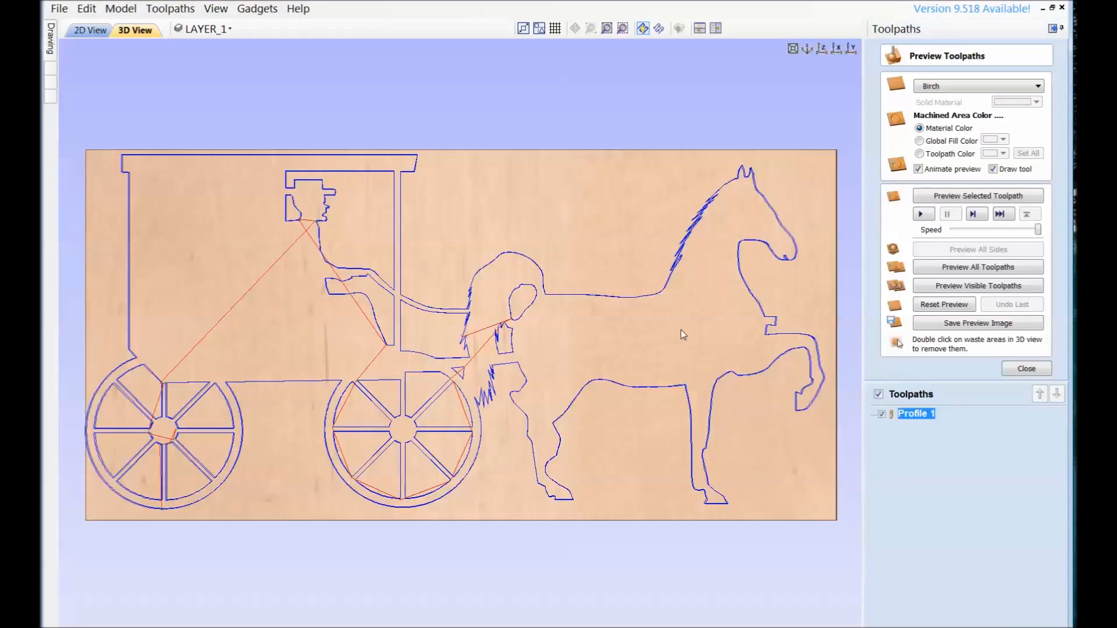
Step: Change the toolpath preview material to Use Solid Color
left_click(1038, 86)
scroll(989, 125, "up", 2)
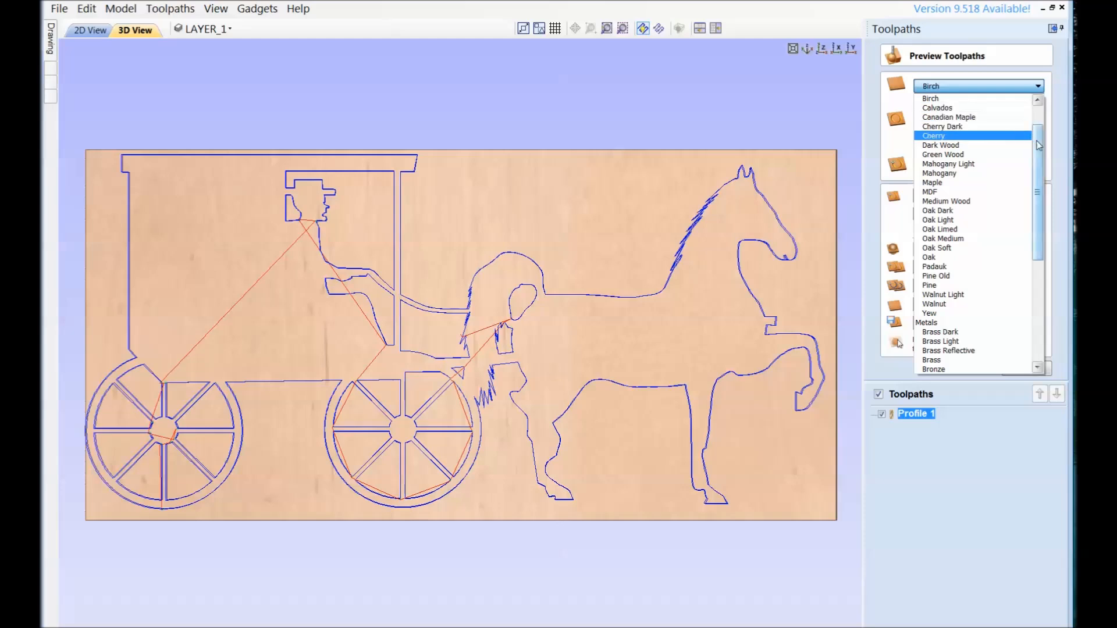
left_click(941, 98)
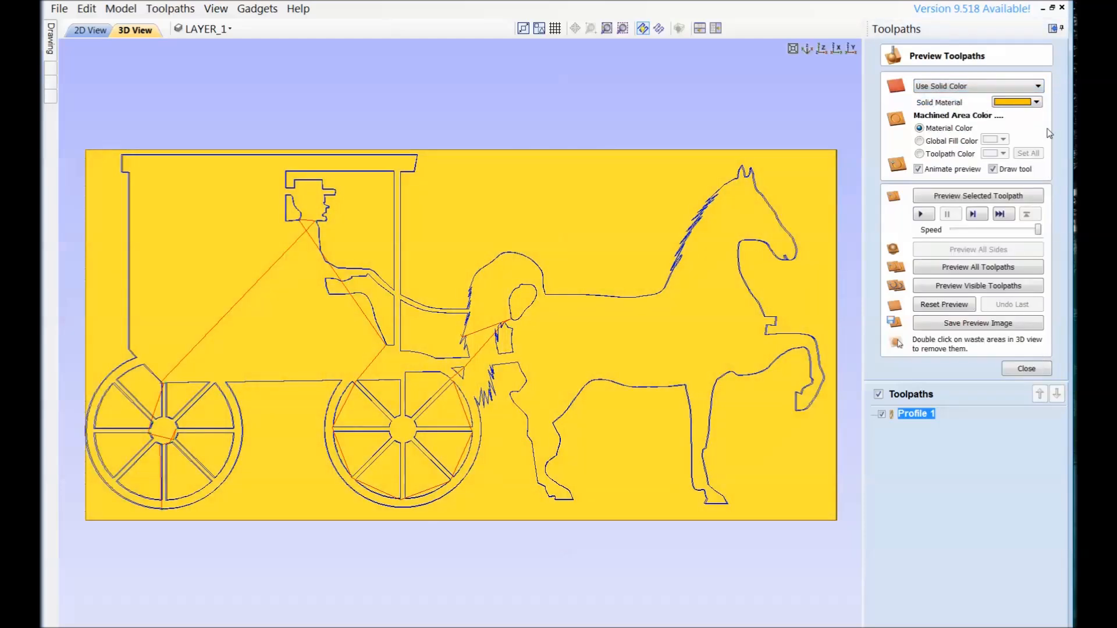
Step: Set the solid material color to black and preview the visible toolpaths of the horse-and-buggy drawing
left_click(1019, 102)
left_click(1001, 133)
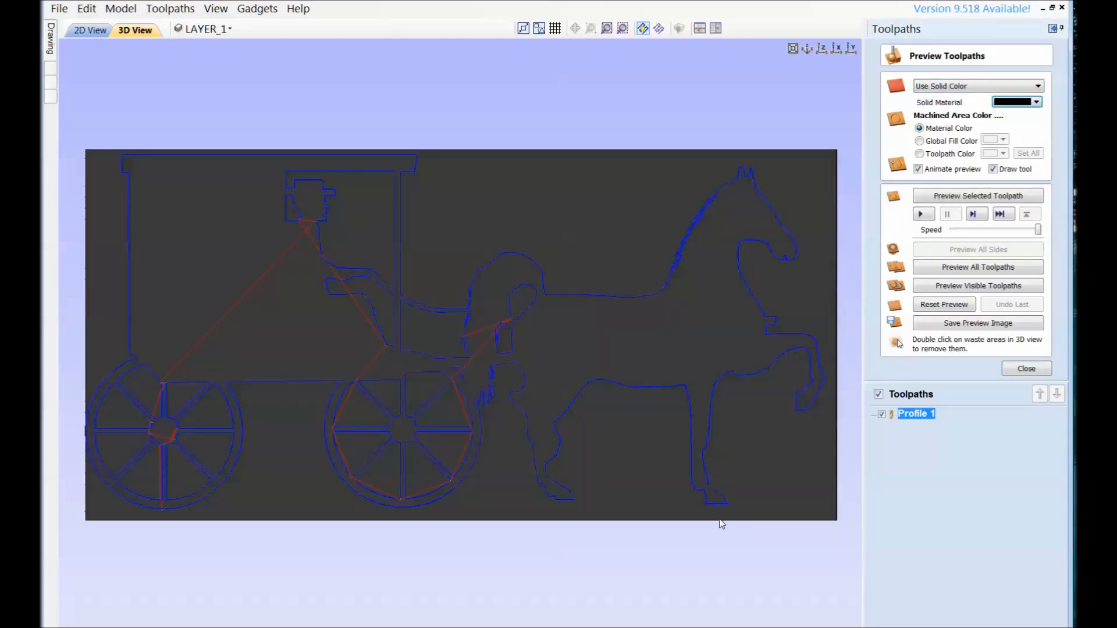
left_click(940, 287)
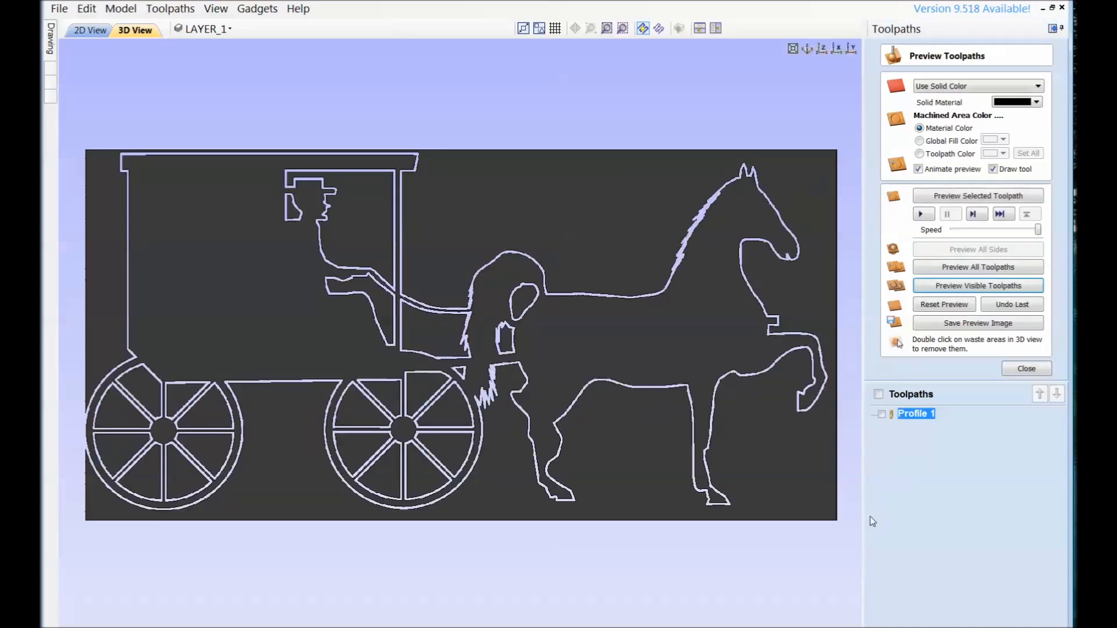
left_click_drag(423, 221, 553, 237)
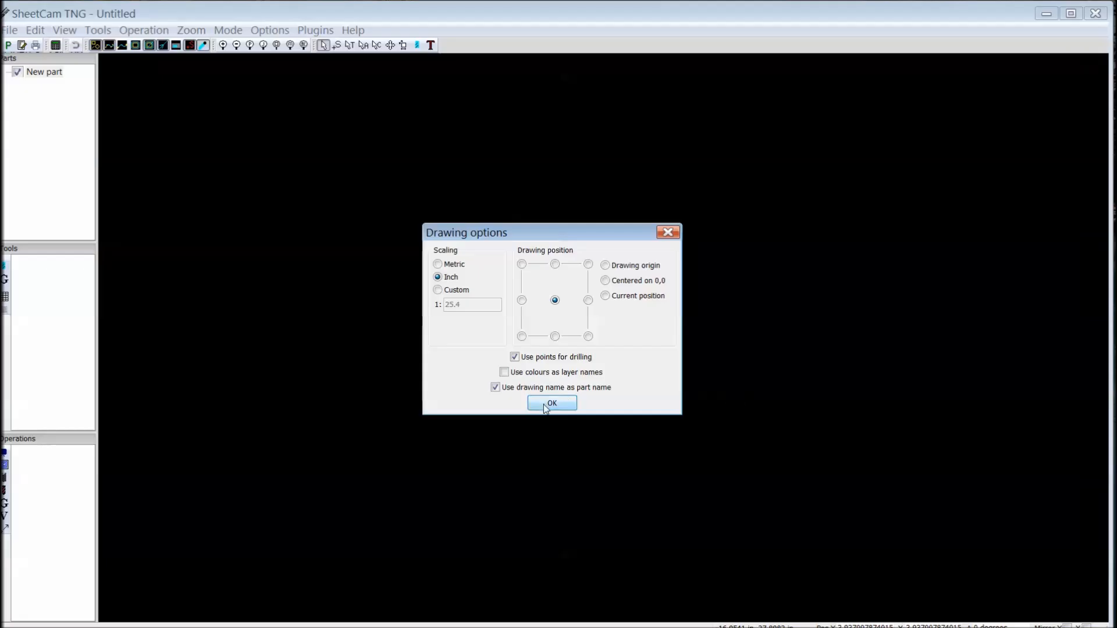
left_click(546, 402)
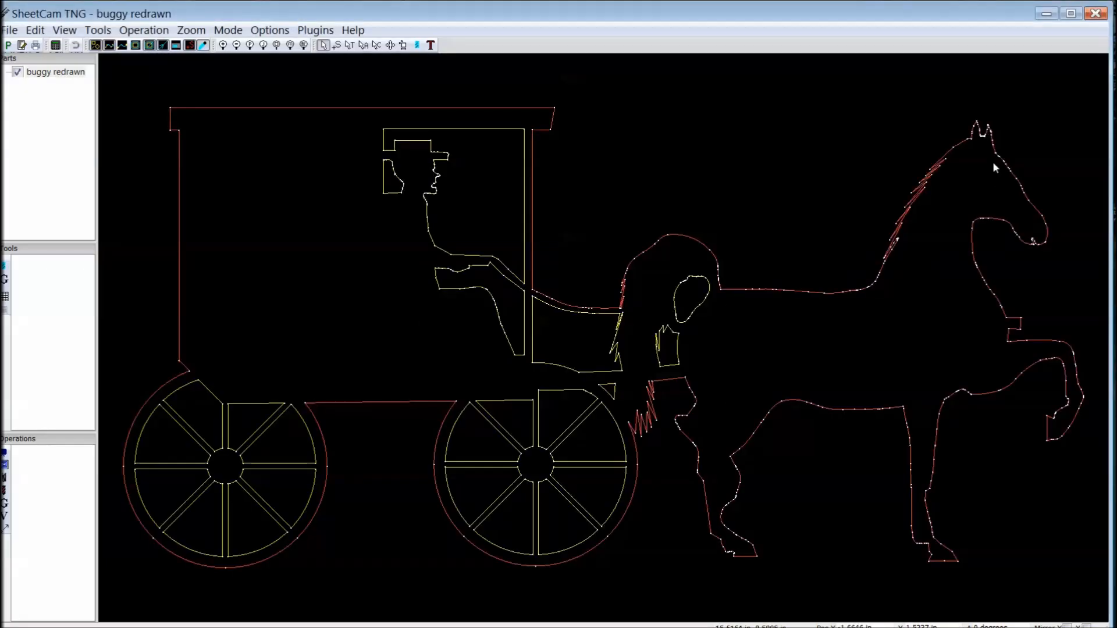
Step: Switch to SheetCam and put the buggy redrawn part into simulation mode
left_click(94, 31)
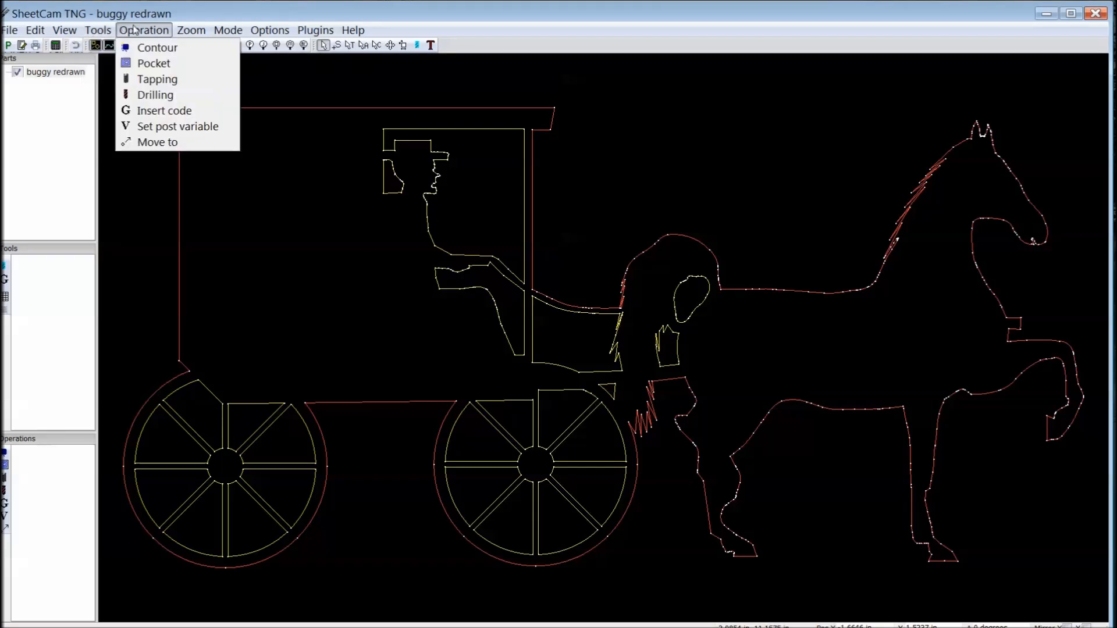
mouse_move(227, 30)
left_click(250, 158)
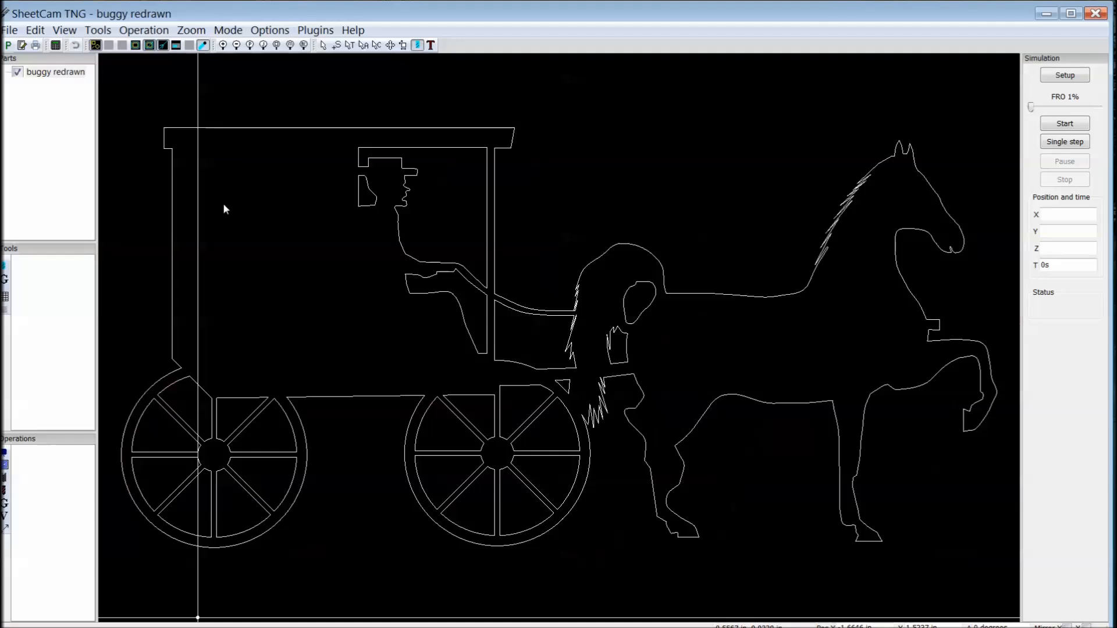